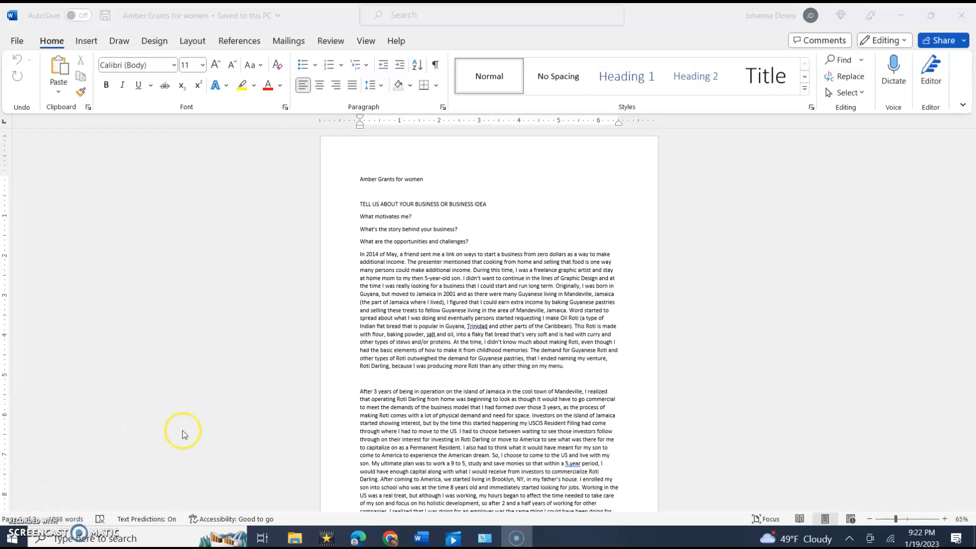
# Set the font size of the title line "Amber Grants for women" to 28.
pyautogui.scroll(-15, 362, 442)
pyautogui.scroll(15, 365, 446)
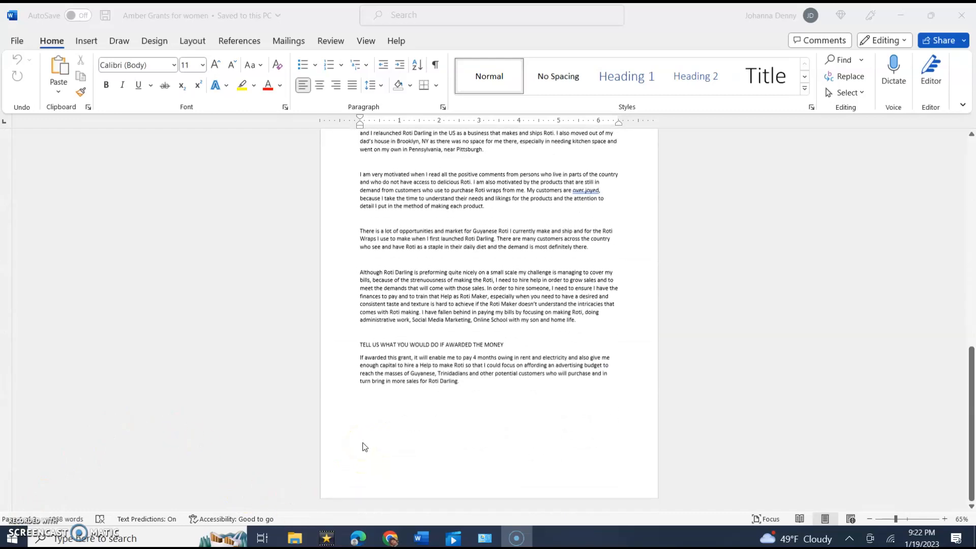
pyautogui.click(429, 178)
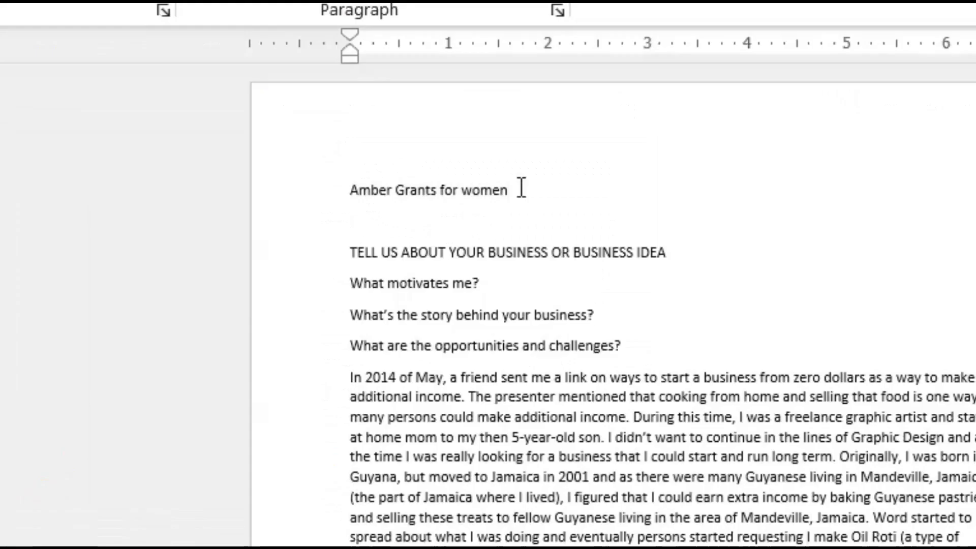
pyautogui.click(353, 159)
pyautogui.moveTo(520, 188); pyautogui.dragTo(334, 169)
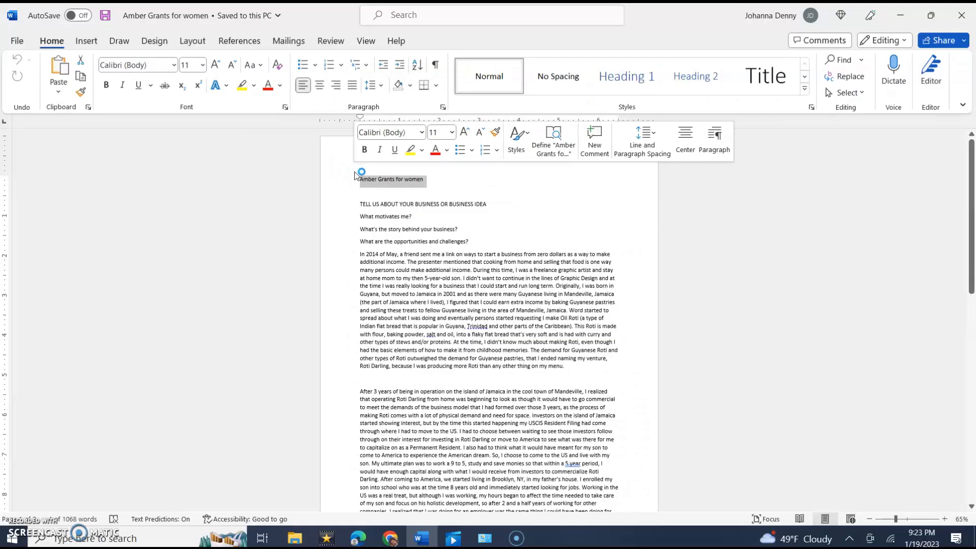
pyautogui.click(202, 66)
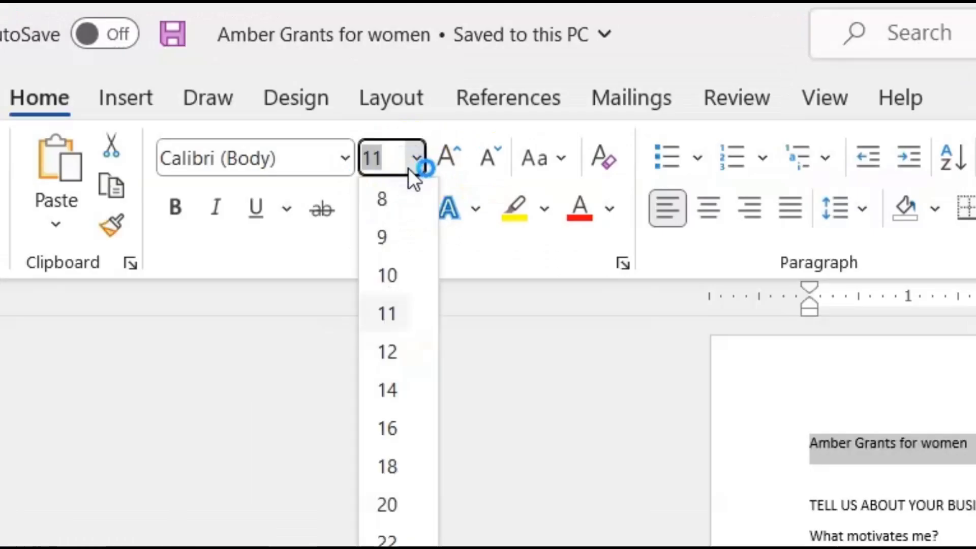
pyautogui.click(408, 169)
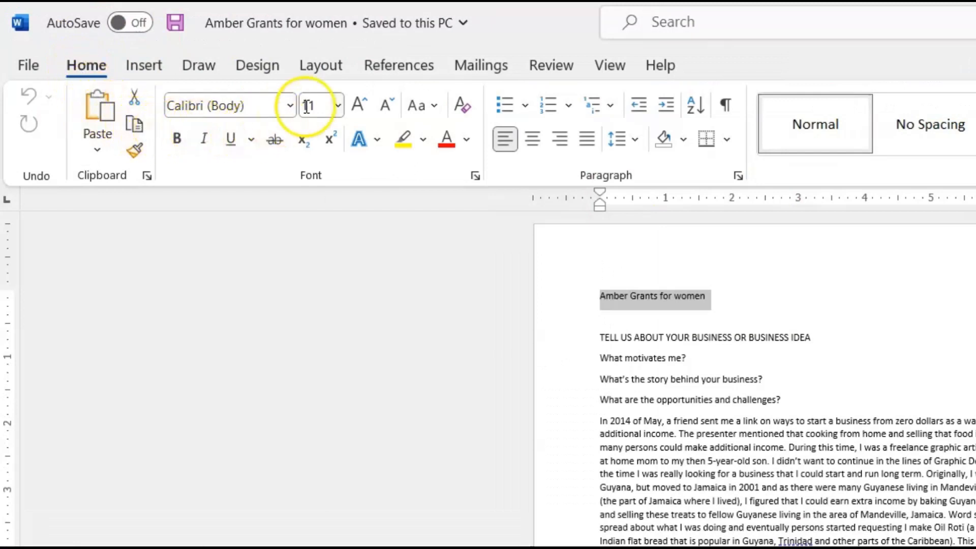
pyautogui.click(339, 106)
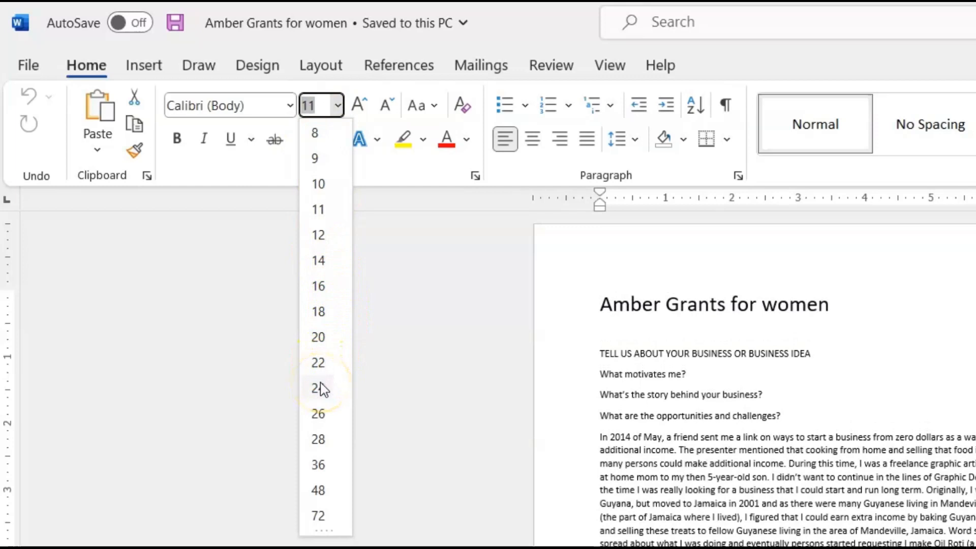
pyautogui.click(327, 438)
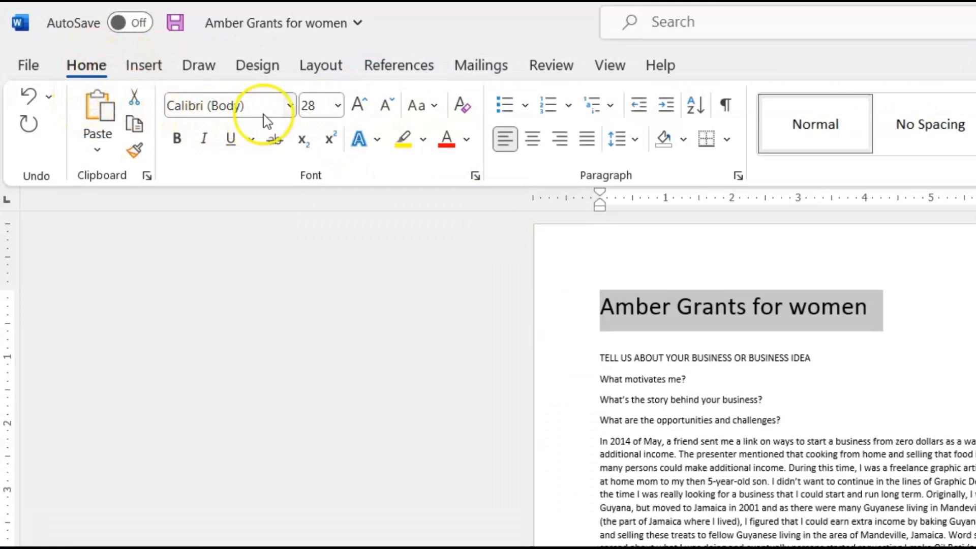
# Change the font of the title line to Century Gothic.
pyautogui.click(292, 107)
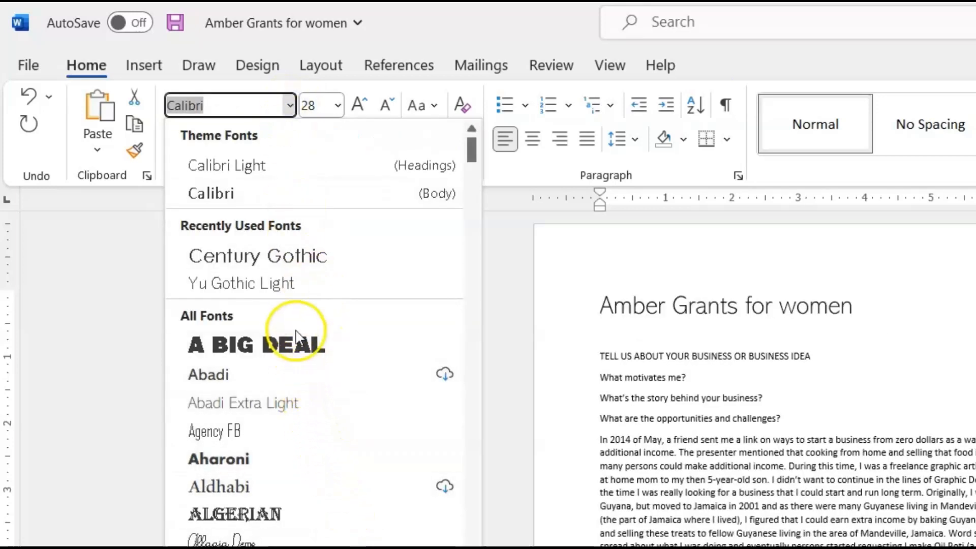
pyautogui.click(291, 264)
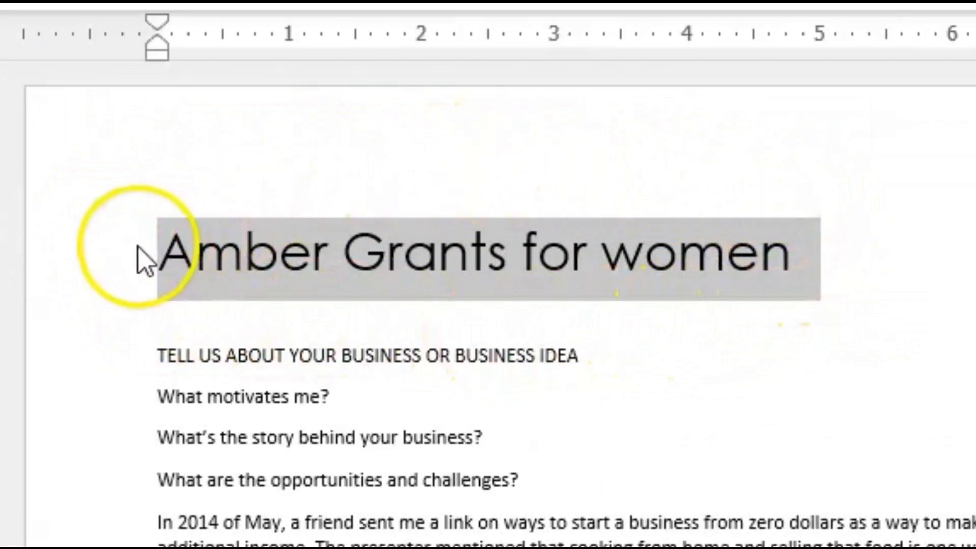
pyautogui.click(162, 264)
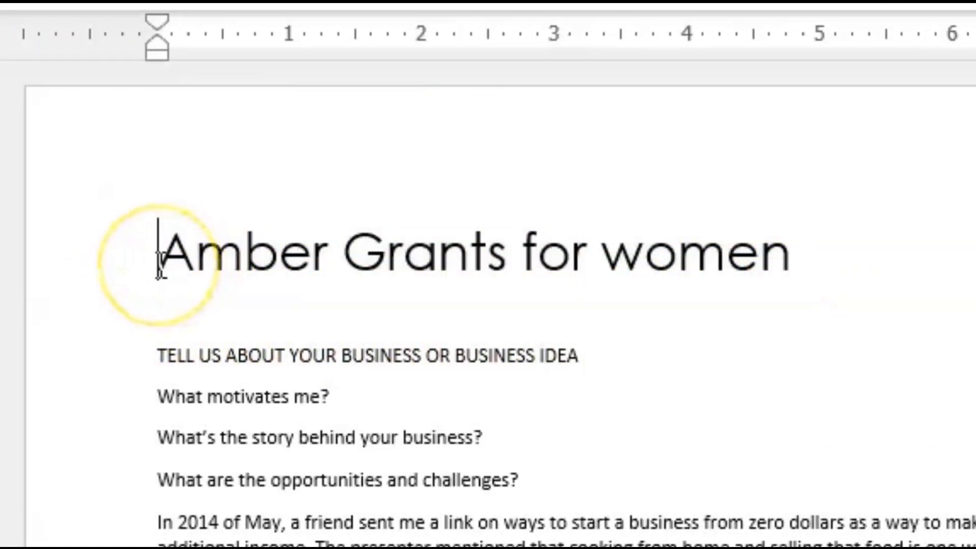
pyautogui.moveTo(160, 264); pyautogui.dragTo(727, 257)
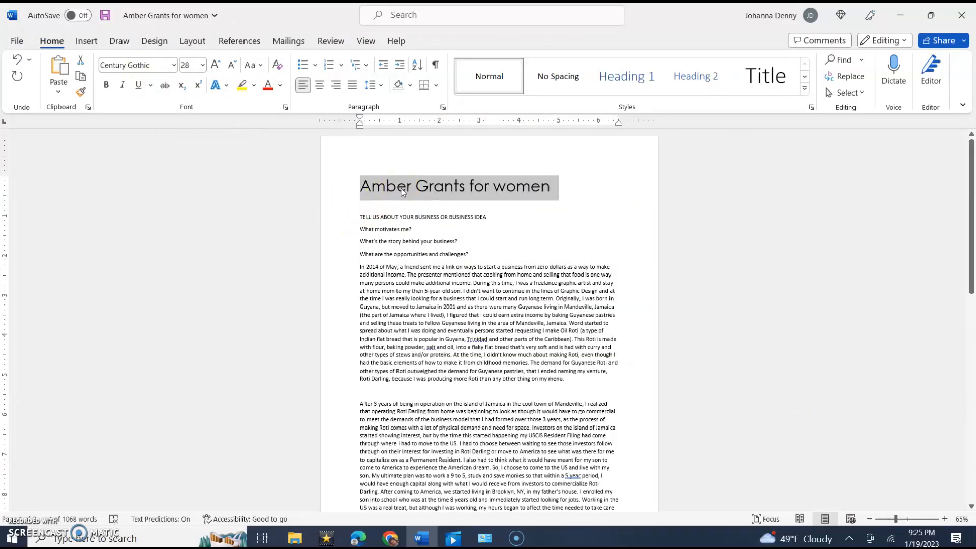
pyautogui.click(401, 190)
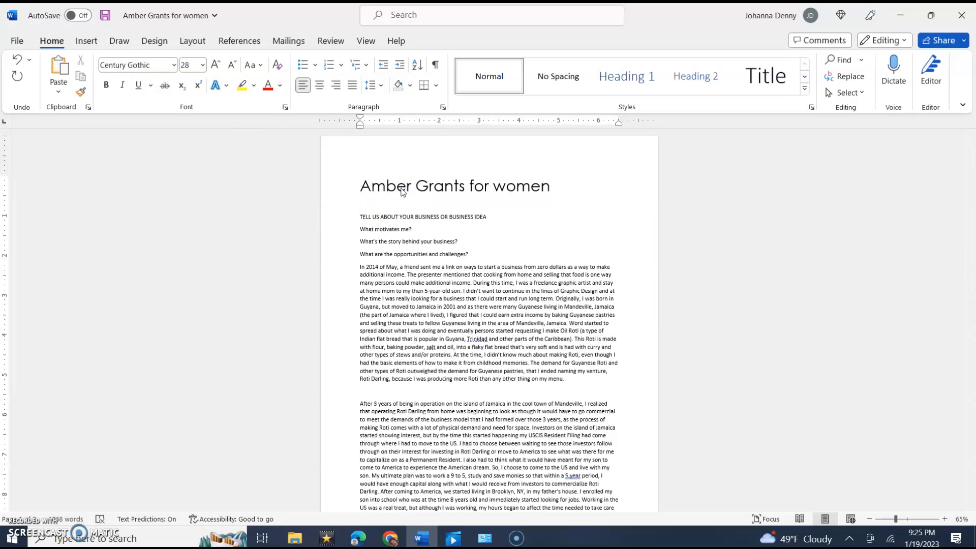
# Capitalize the first letter of "women" in the title so it reads "Amber Grants for Women".
pyautogui.click(507, 191)
pyautogui.click(507, 191)
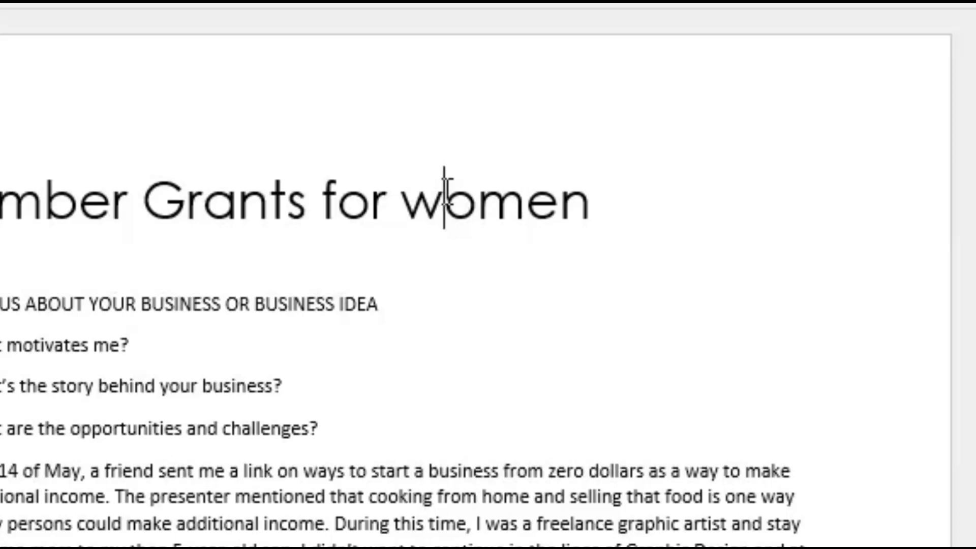
pyautogui.press('BackSpace')
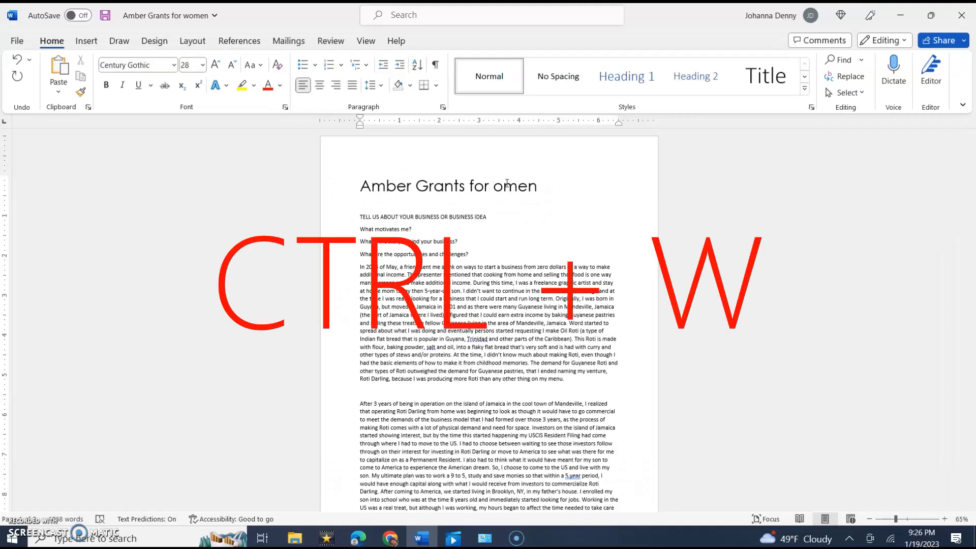
pyautogui.write('W')
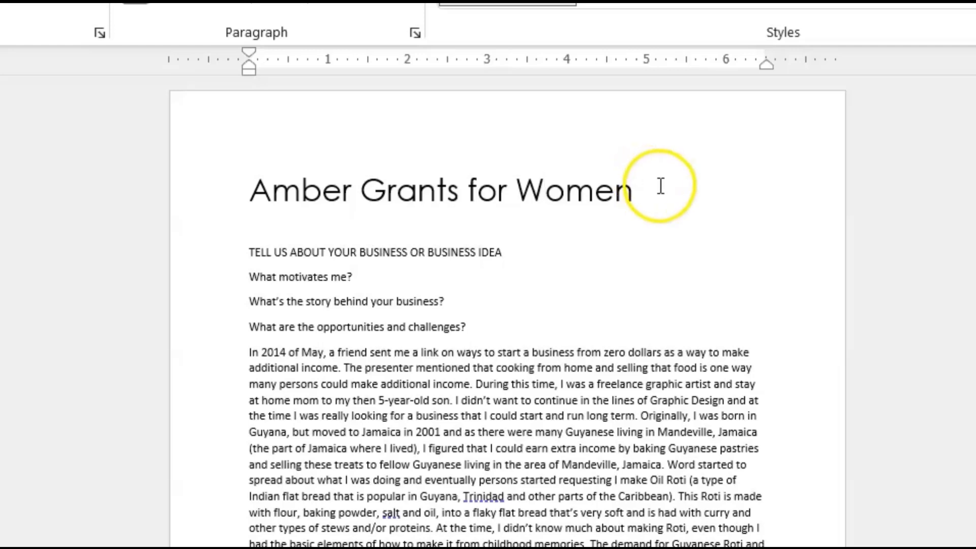
# Color the title text "Amber Grants for Women" with the base theme orange, Accent 2.
pyautogui.click(653, 190)
pyautogui.moveTo(653, 191); pyautogui.dragTo(274, 157)
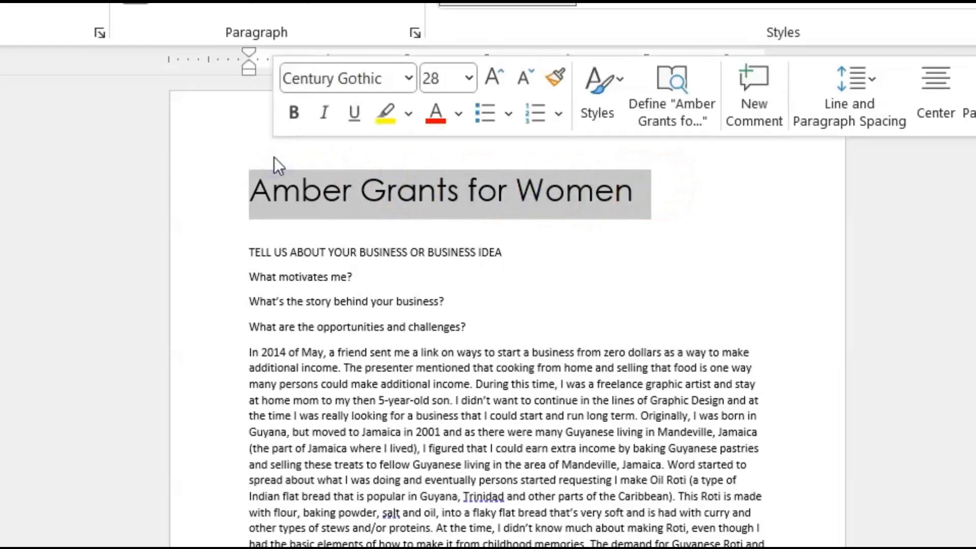
pyautogui.click(267, 197)
pyautogui.moveTo(244, 197); pyautogui.dragTo(579, 206)
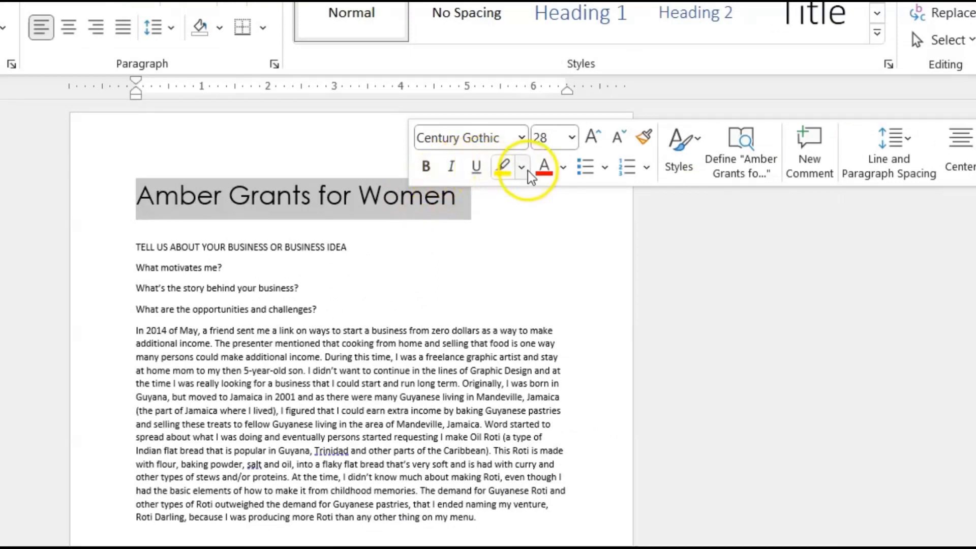
pyautogui.click(564, 168)
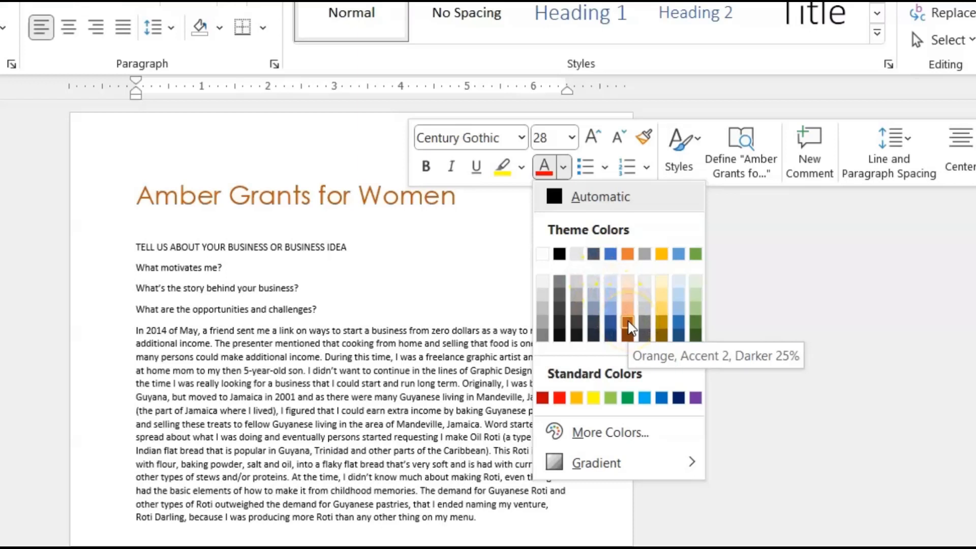
pyautogui.click(628, 255)
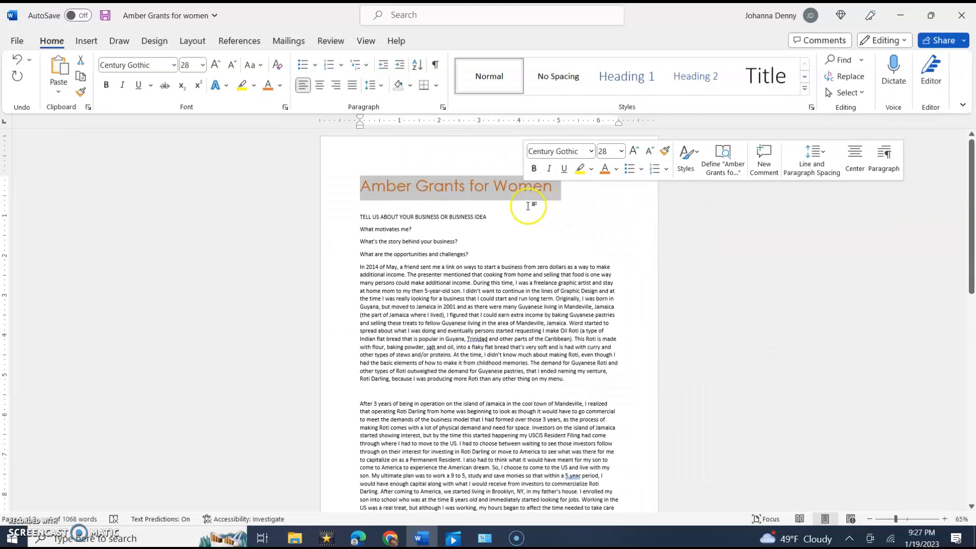
pyautogui.click(505, 207)
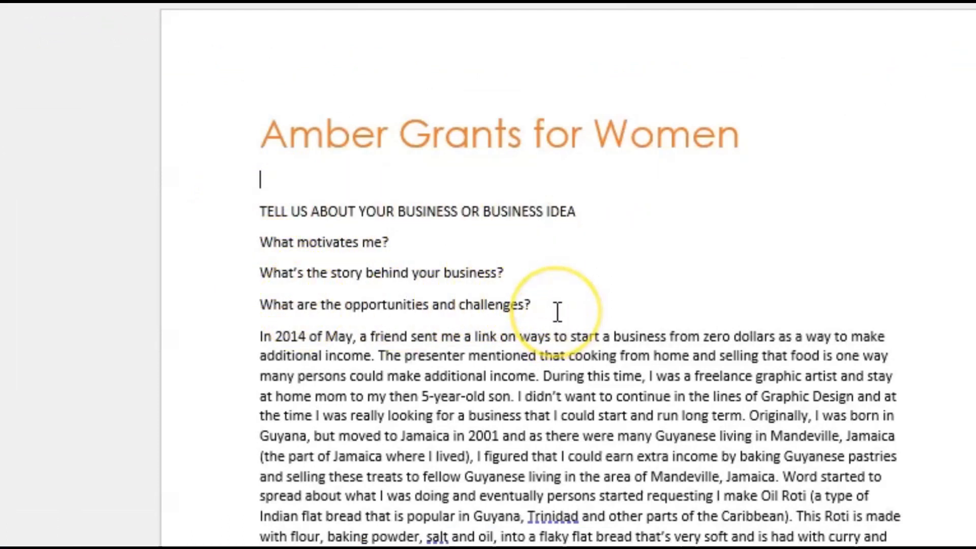
# Make the four lines from "TELL US ABOUT YOUR BUSINESS OR BUSINESS IDEA" through "What are the opportunities and challenges?" bold at size 18.
pyautogui.click(253, 209)
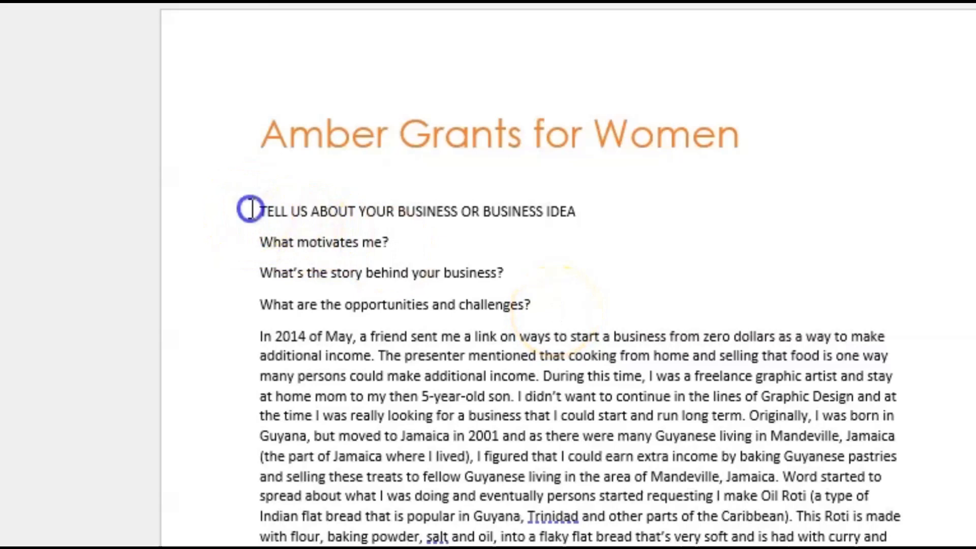
pyautogui.moveTo(252, 209); pyautogui.dragTo(531, 301)
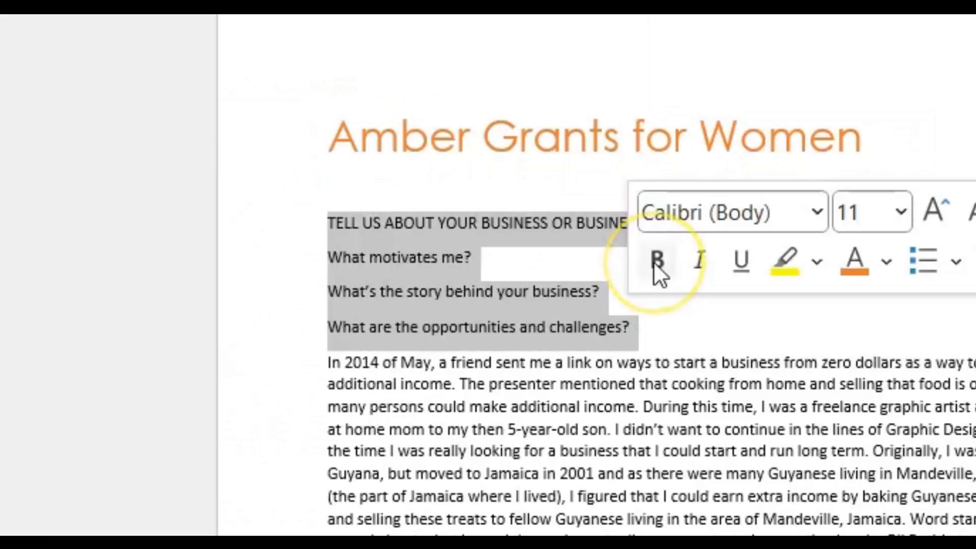
pyautogui.click(657, 262)
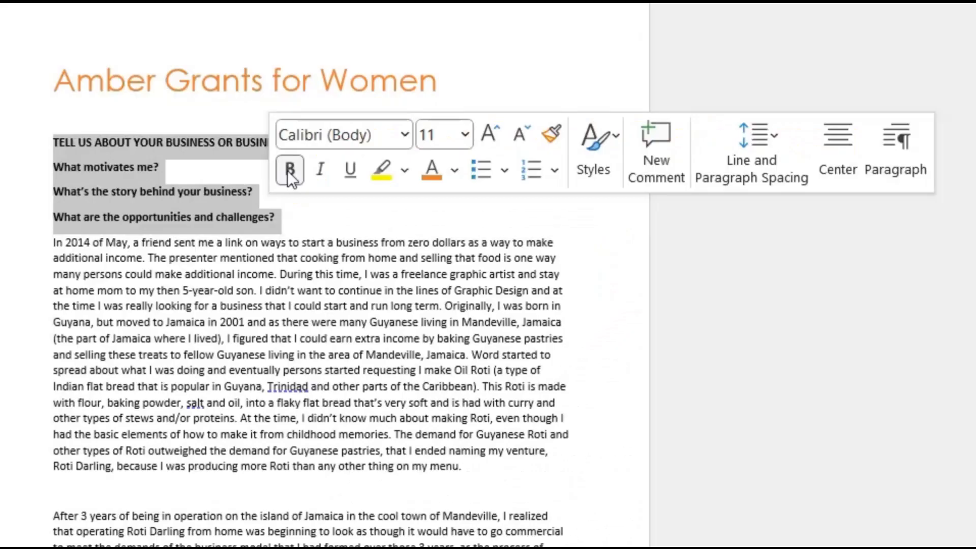
pyautogui.click(467, 134)
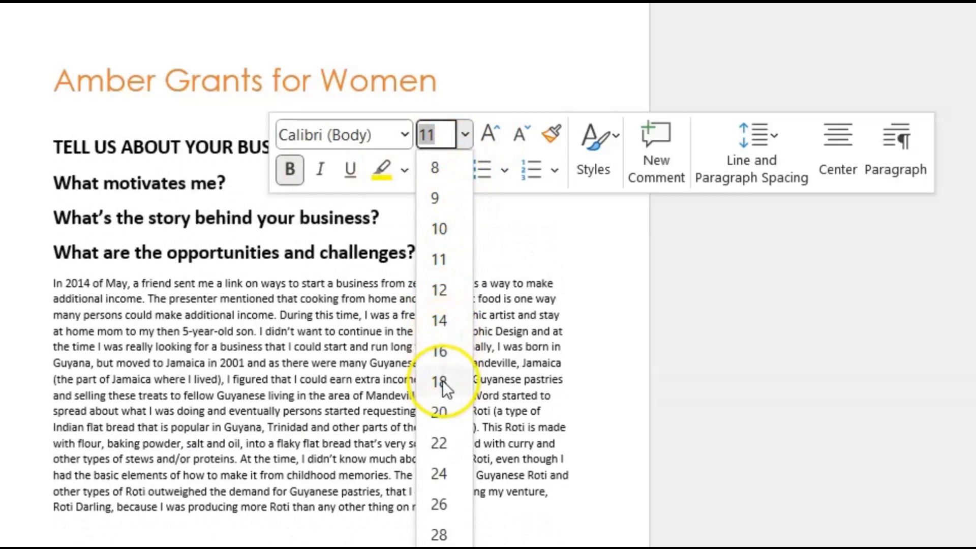
pyautogui.click(442, 380)
pyautogui.click(434, 260)
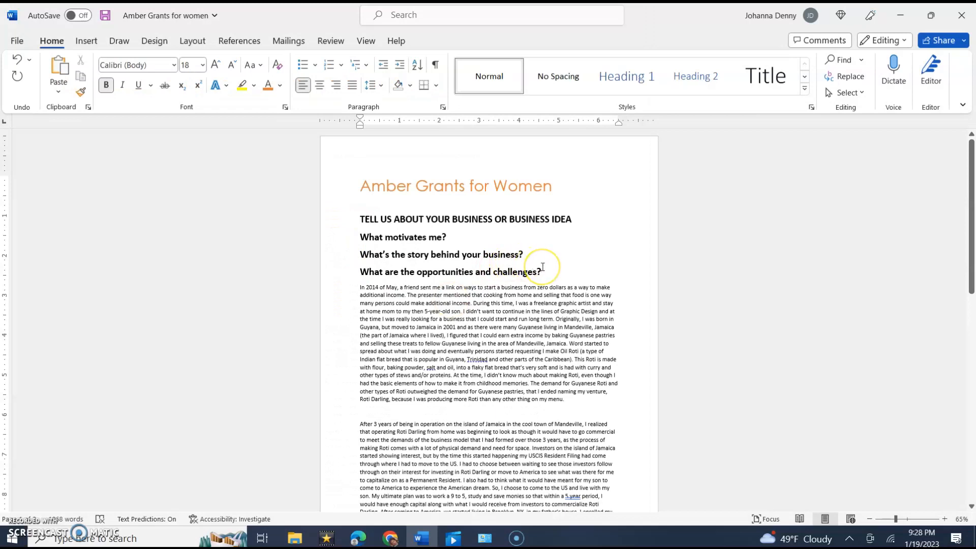
# Insert a blank line between "What are the opportunities and challenges?" and the first body paragraph.
pyautogui.click(542, 272)
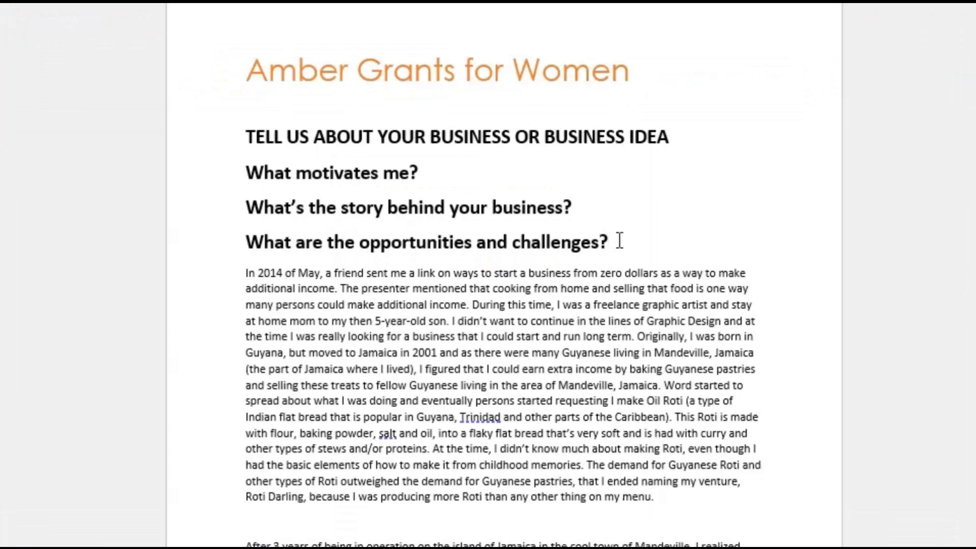
pyautogui.press('Return')
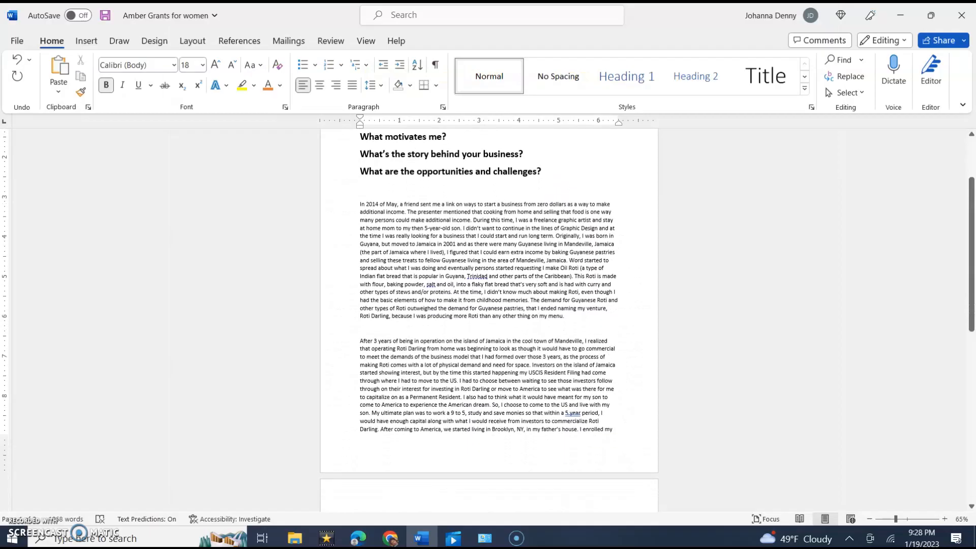
pyautogui.scroll(-15, 490, 305)
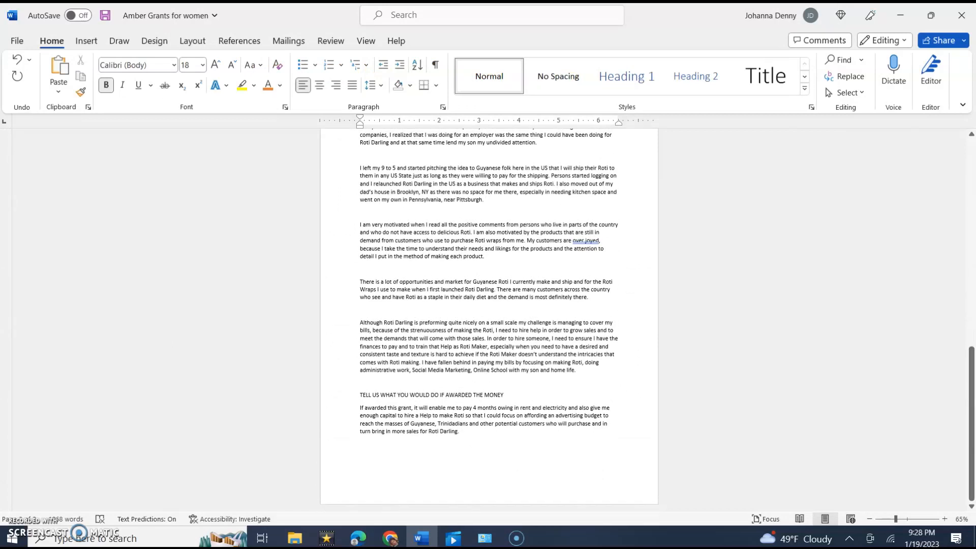
pyautogui.scroll(15, 489, 306)
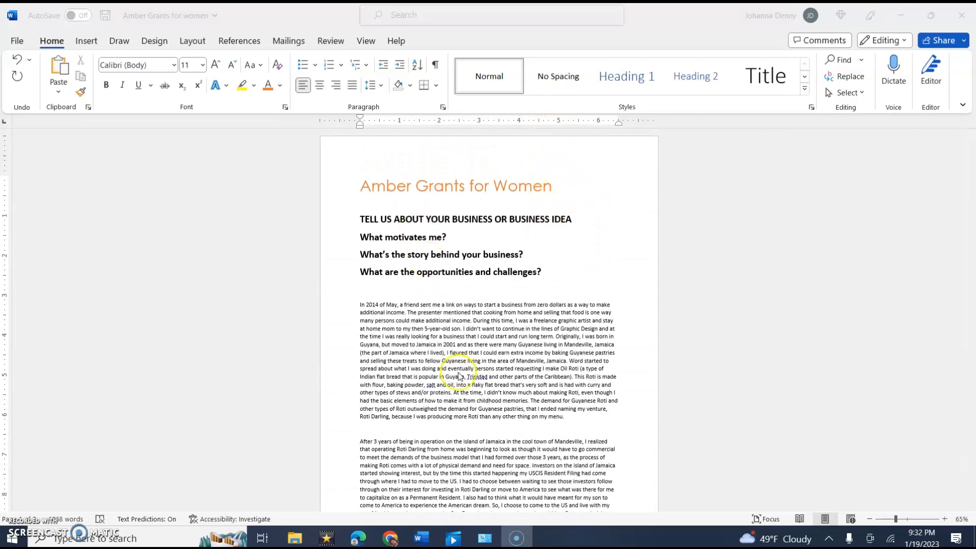
# Set all body paragraphs to font size 16, leaving out the heading "TELL US WHAT YOU WOULD DO IF AWARDED THE MONEY".
pyautogui.scroll(-15, 459, 377)
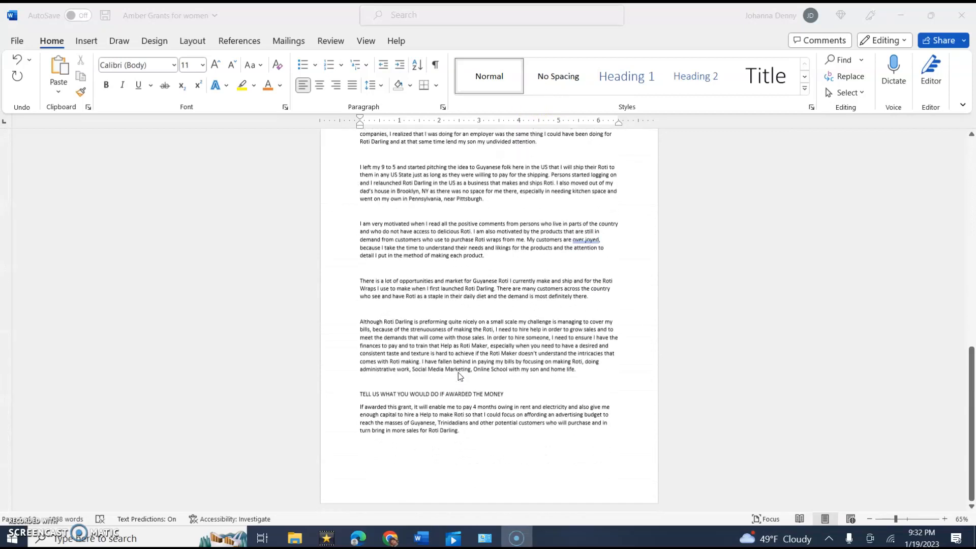
pyautogui.scroll(10, 459, 376)
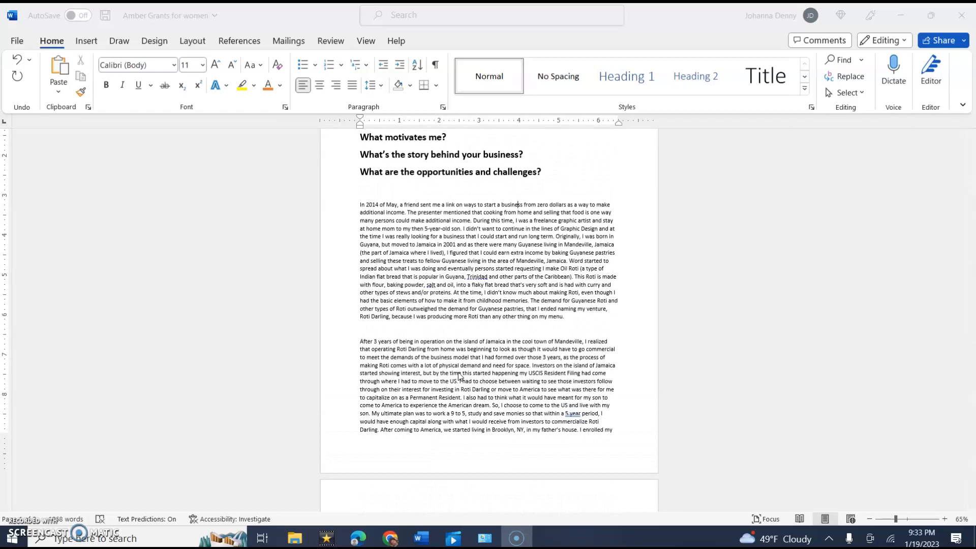
pyautogui.click(461, 244)
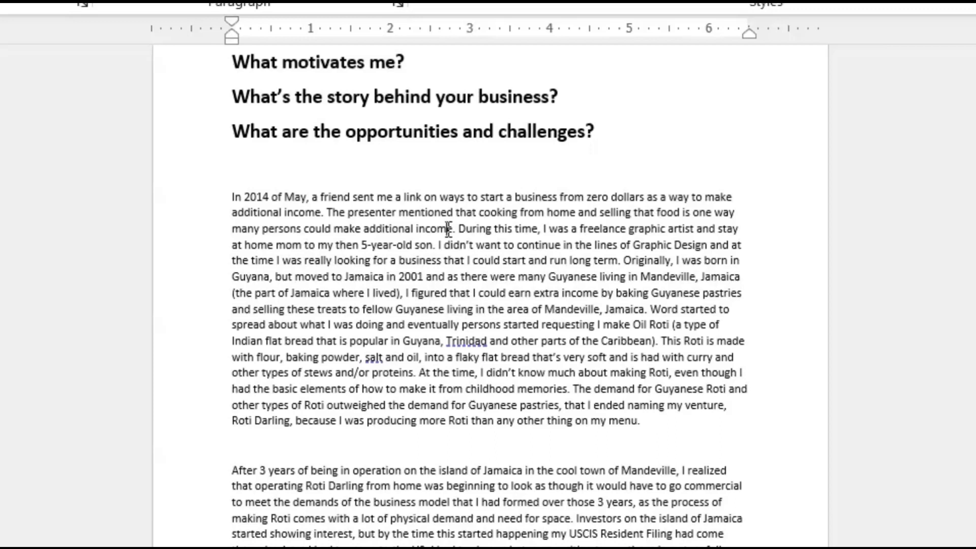
pyautogui.tripleClick(447, 230)
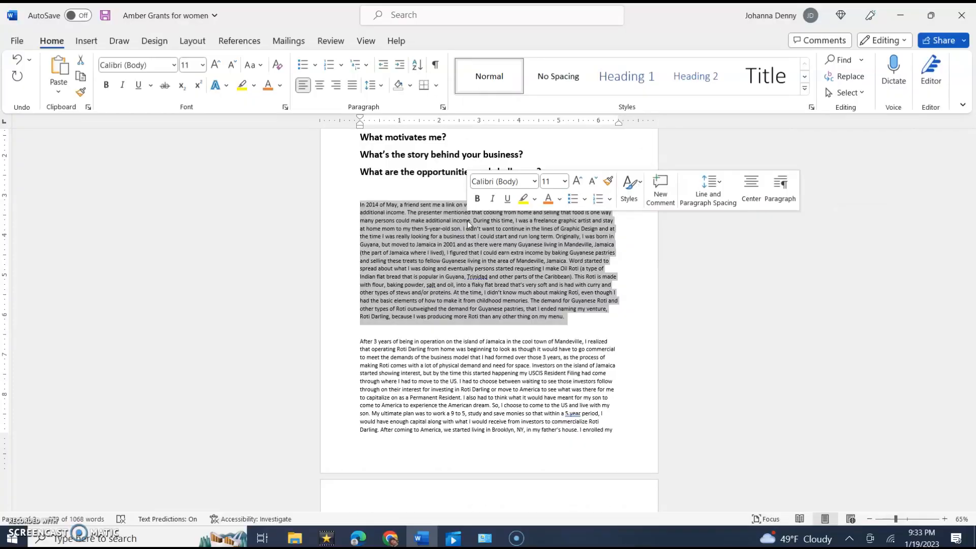
pyautogui.scroll(-3, 551, 362)
pyautogui.scroll(-2, 550, 362)
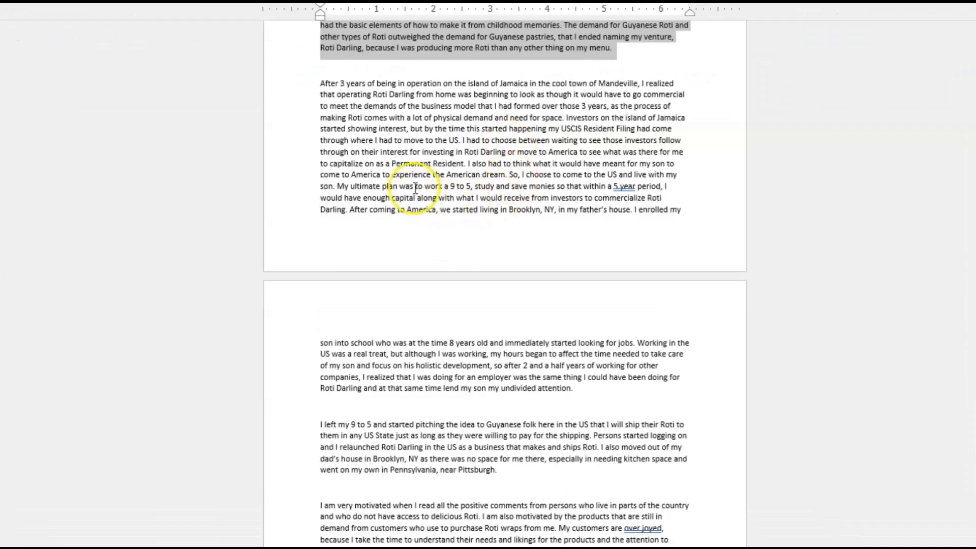
pyautogui.keyDown('shift'); pyautogui.click(463, 142); pyautogui.keyUp('shift')
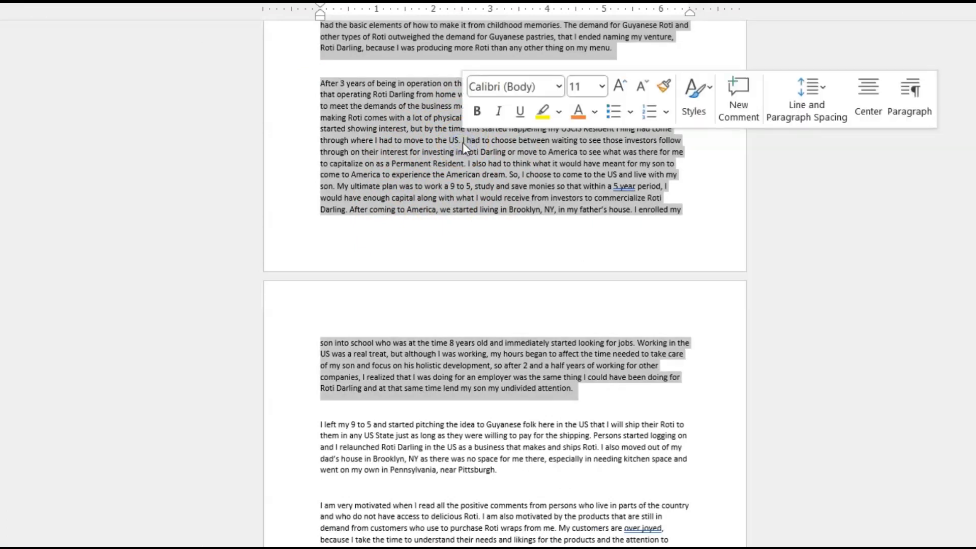
pyautogui.scroll(-8, 463, 142)
pyautogui.scroll(-2, 462, 147)
pyautogui.scroll(3, 465, 149)
pyautogui.scroll(-3, 463, 144)
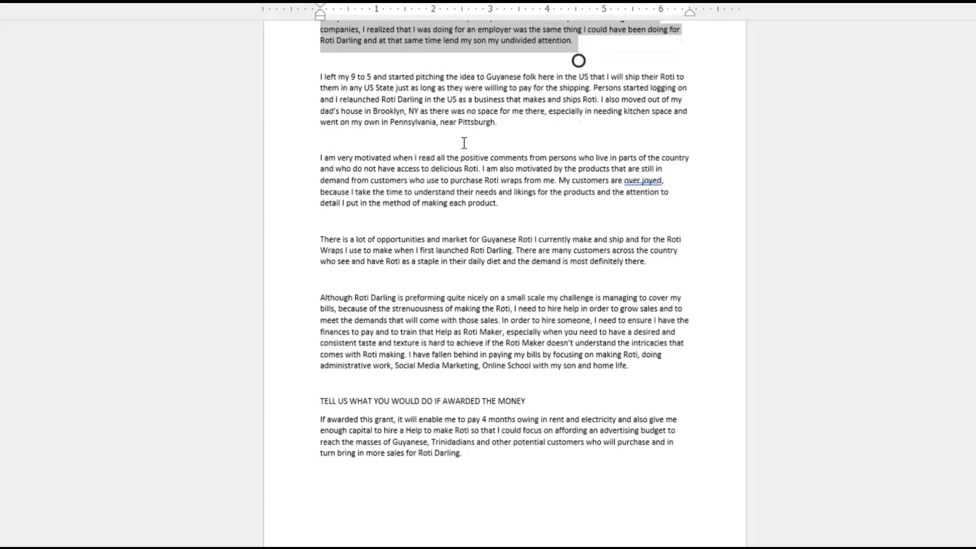
pyautogui.keyDown('shift'); pyautogui.click(477, 81); pyautogui.keyUp('shift')
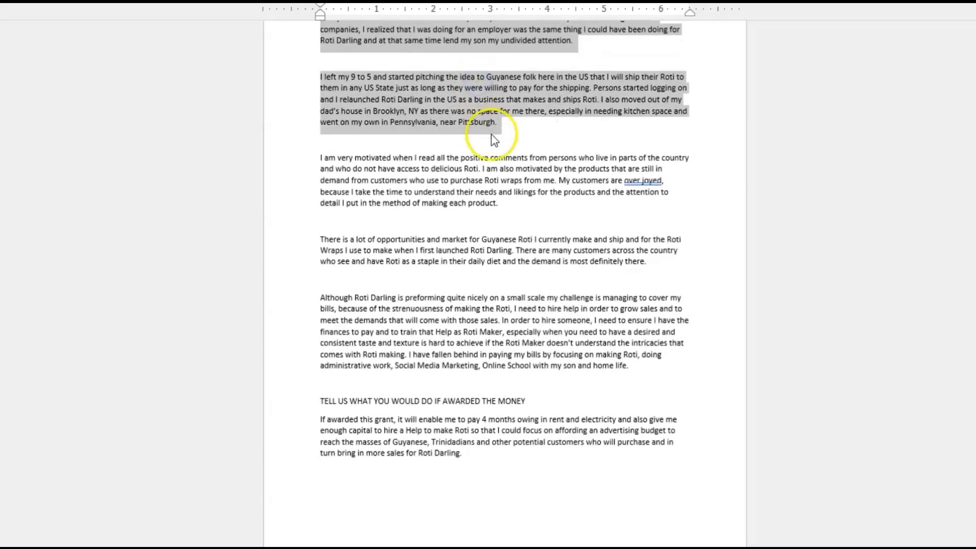
pyautogui.keyDown('shift'); pyautogui.click(499, 179); pyautogui.keyUp('shift')
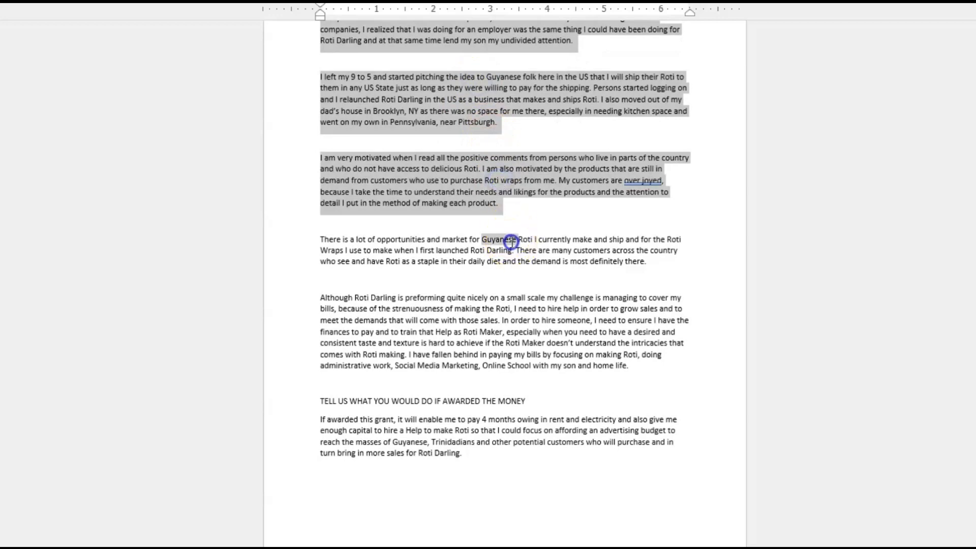
pyautogui.keyDown('shift'); pyautogui.click(510, 240); pyautogui.keyUp('shift')
pyautogui.keyDown('shift'); pyautogui.click(511, 316); pyautogui.keyUp('shift')
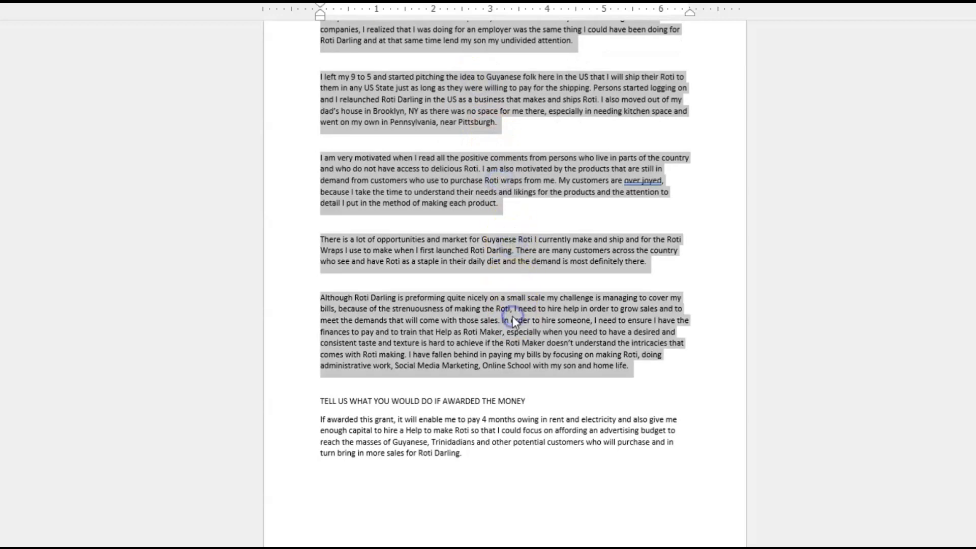
pyautogui.keyDown('shift'); pyautogui.click(542, 433); pyautogui.keyUp('shift')
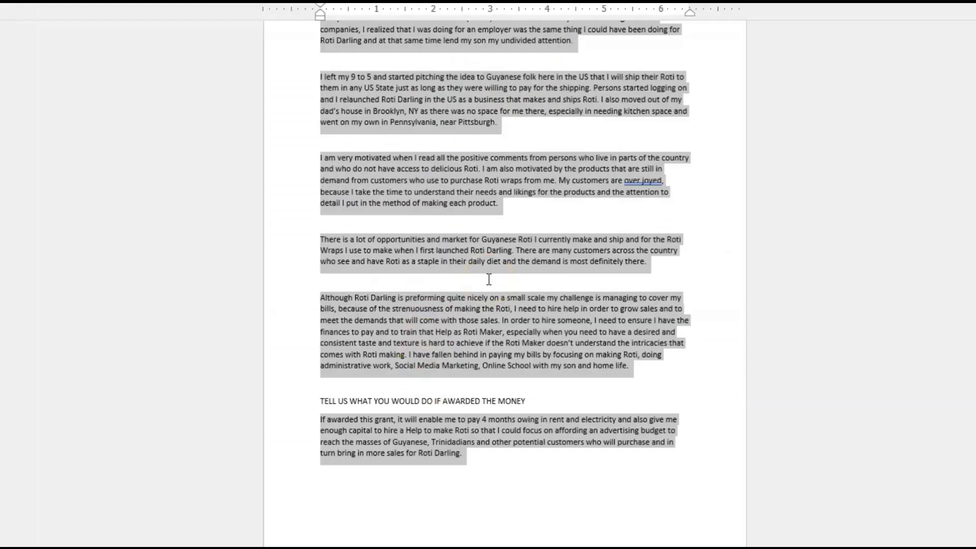
pyautogui.scroll(15, 513, 51)
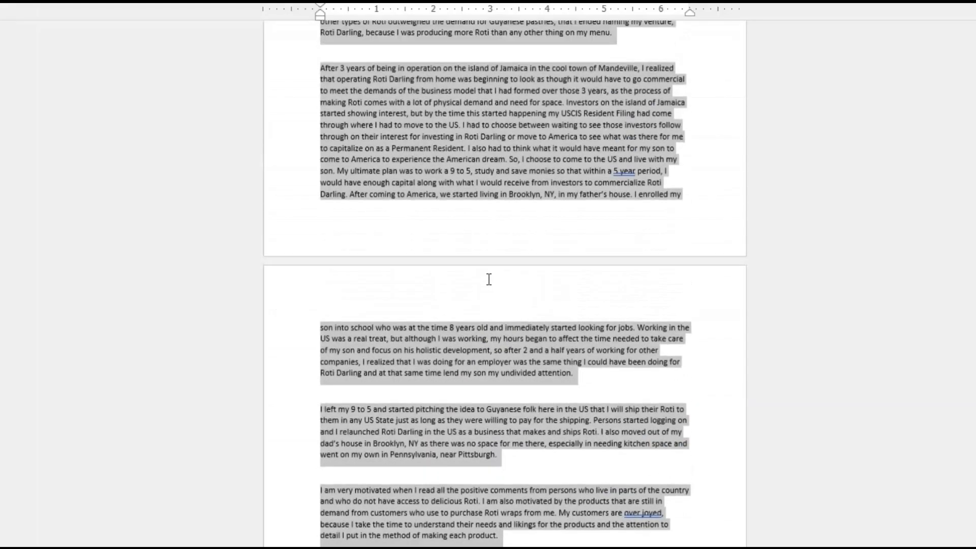
pyautogui.scroll(5, 490, 279)
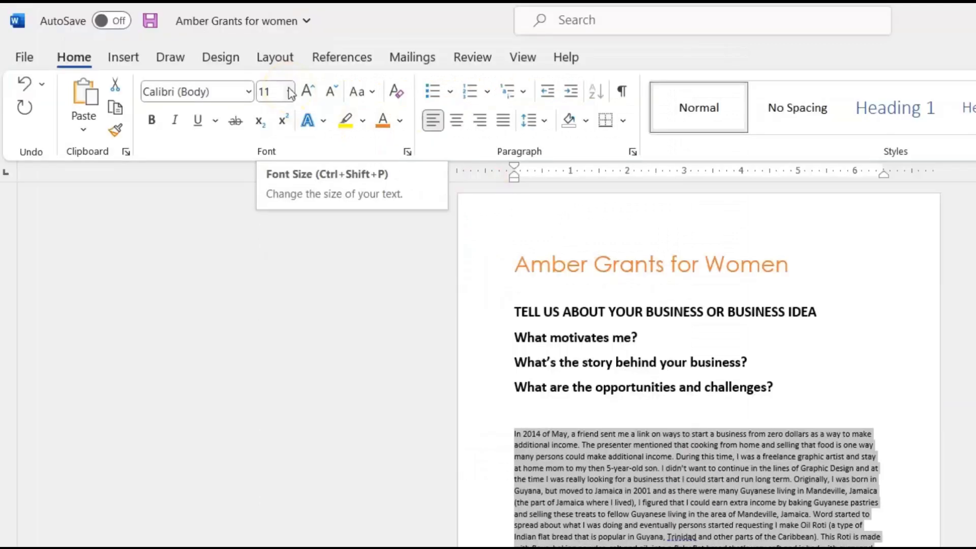
pyautogui.click(290, 93)
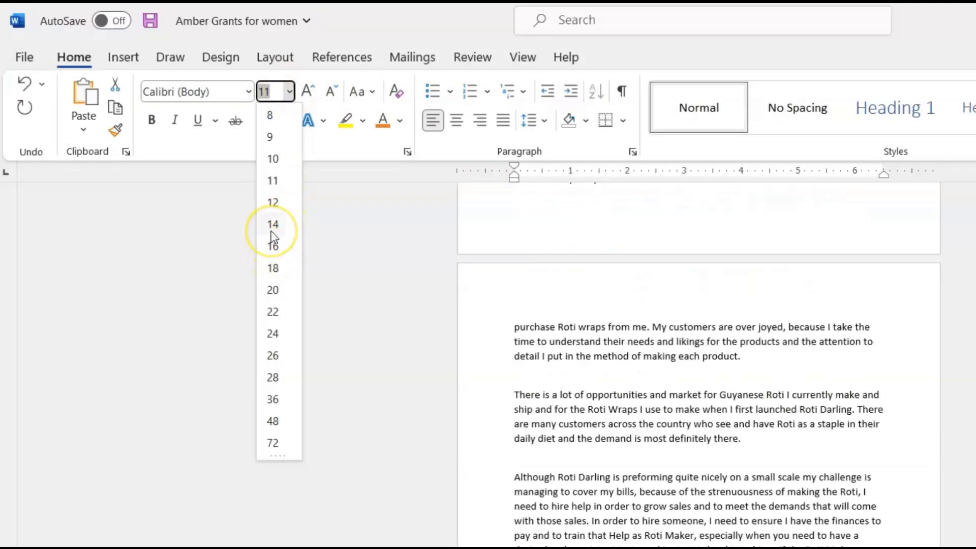
pyautogui.click(274, 248)
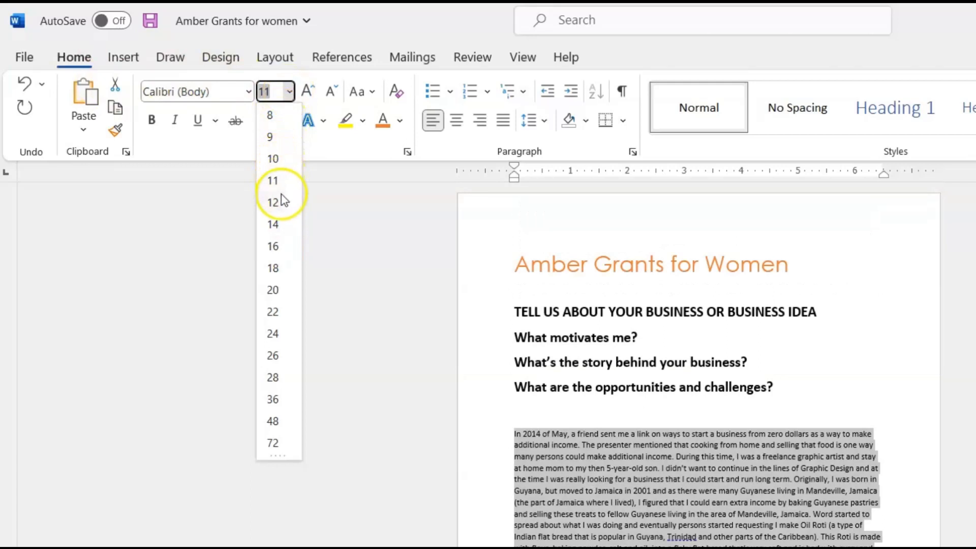
pyautogui.click(273, 247)
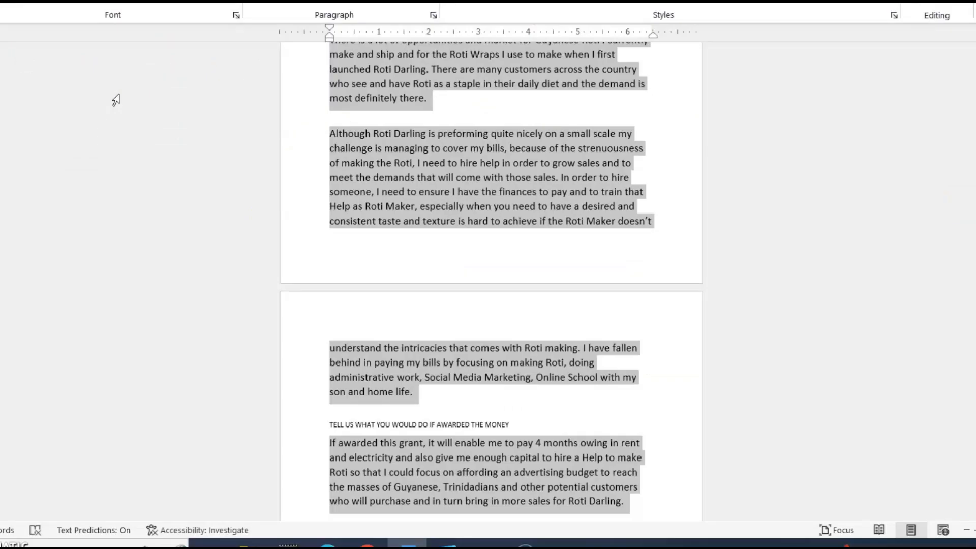
# Justify all the selected body paragraphs and clear the selection.
pyautogui.scroll(8, 491, 173)
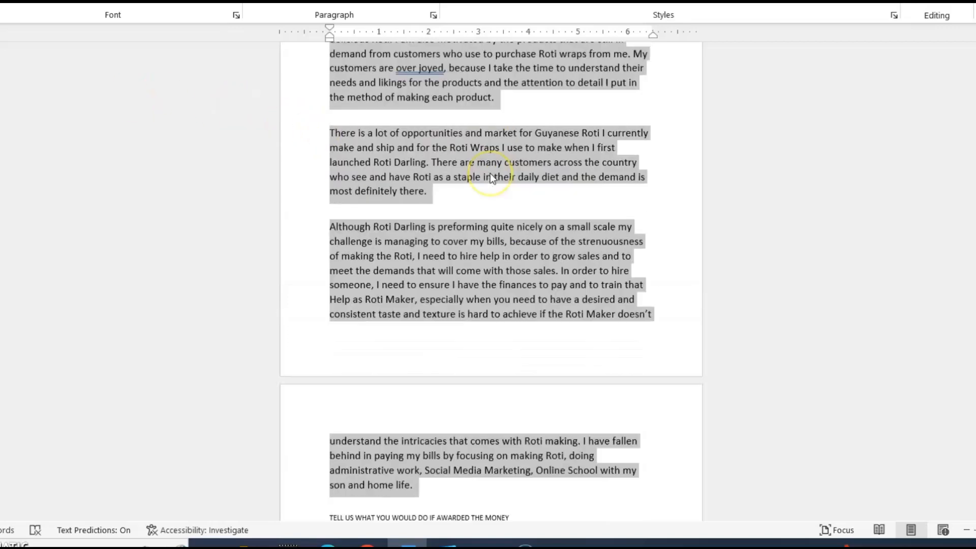
pyautogui.scroll(14, 490, 173)
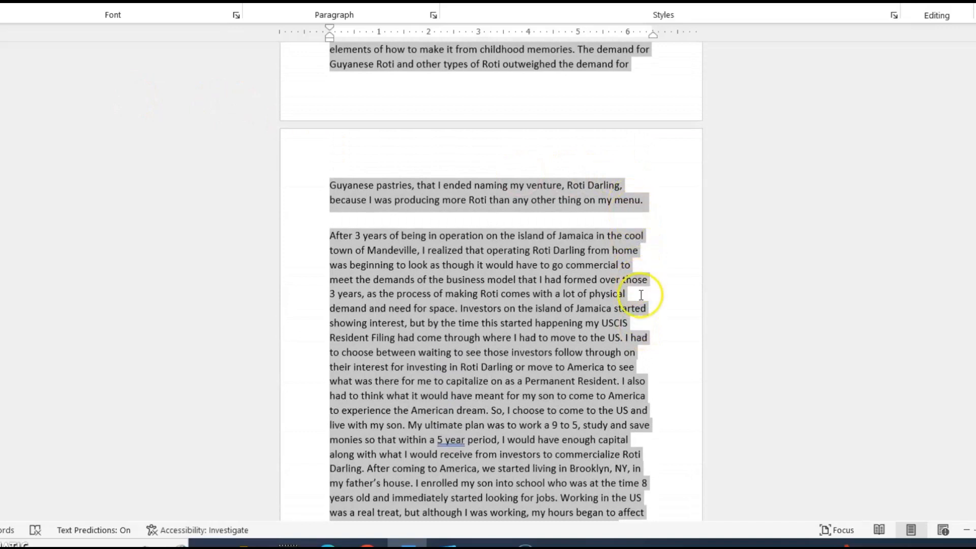
pyautogui.click(659, 447)
pyautogui.rightClick(659, 447)
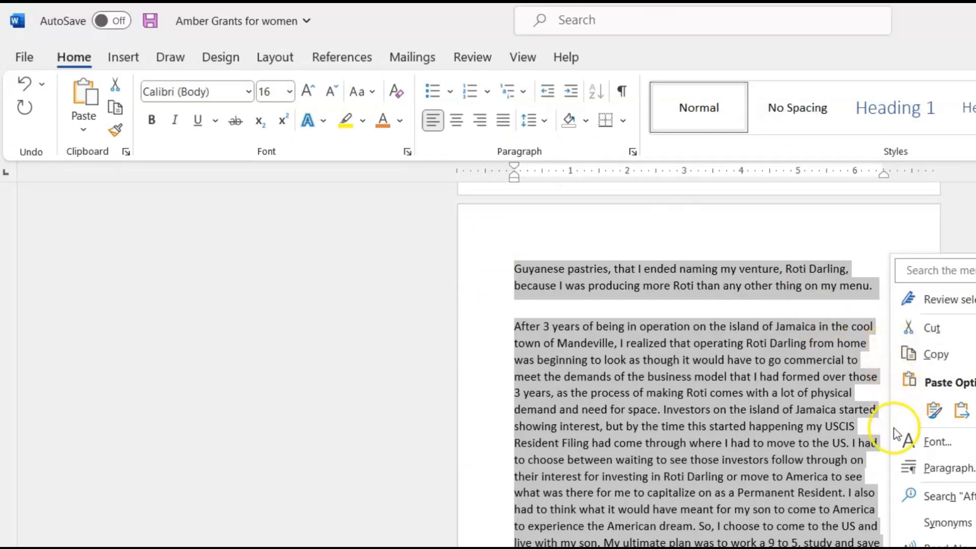
pyautogui.click(505, 121)
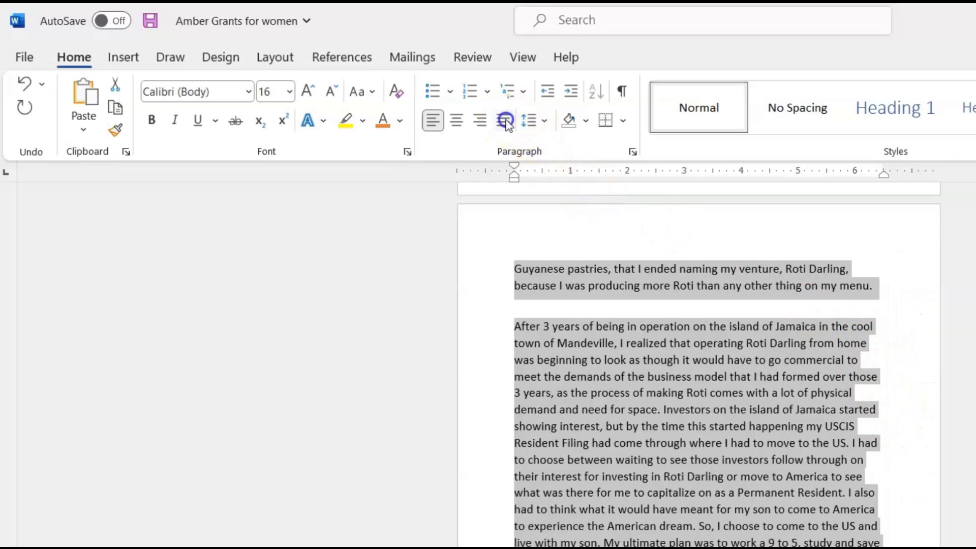
pyautogui.click(506, 122)
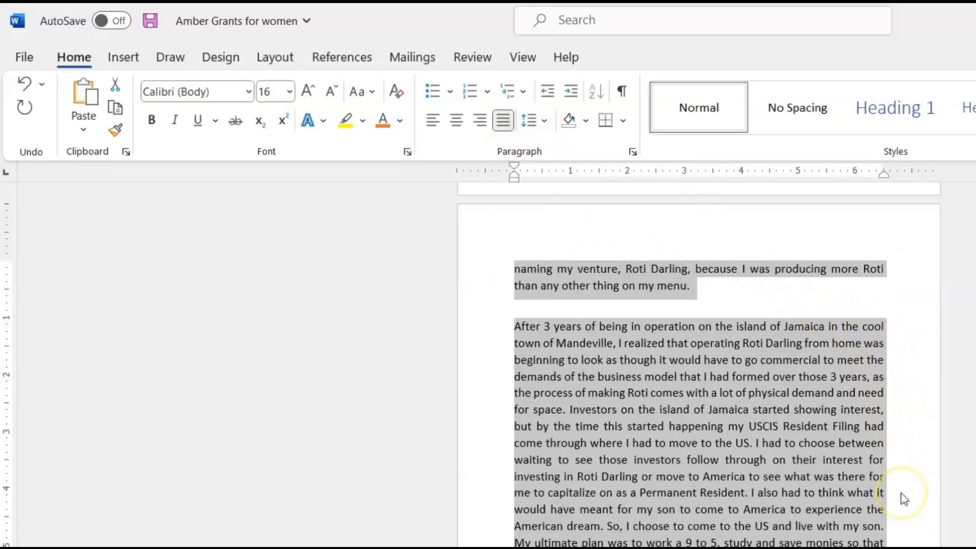
pyautogui.scroll(-15, 904, 498)
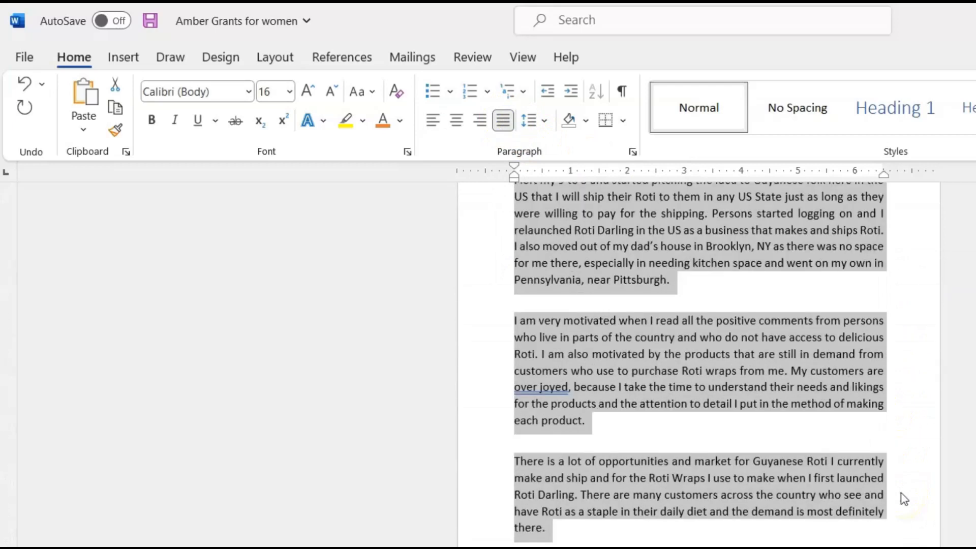
pyautogui.scroll(-15, 904, 498)
pyautogui.scroll(20, 904, 498)
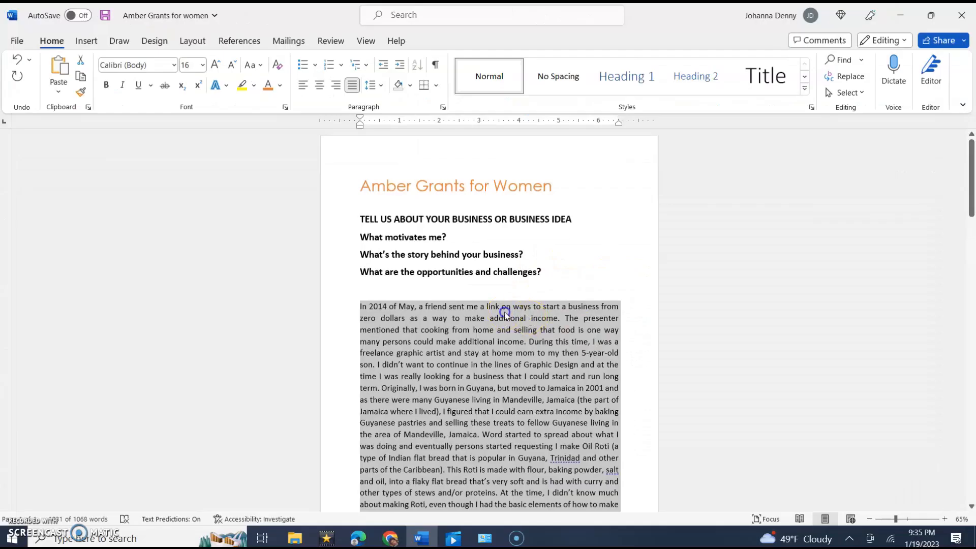
pyautogui.click(505, 311)
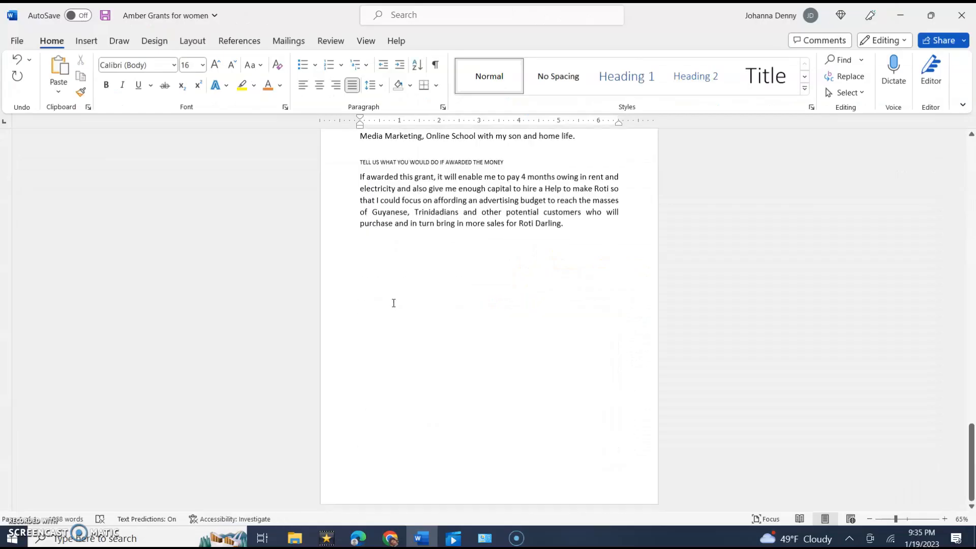
# Make the heading "TELL US WHAT YOU WOULD DO IF AWARDED THE MONEY" bold at size 18 to match the first-page headings.
pyautogui.scroll(3, 394, 303)
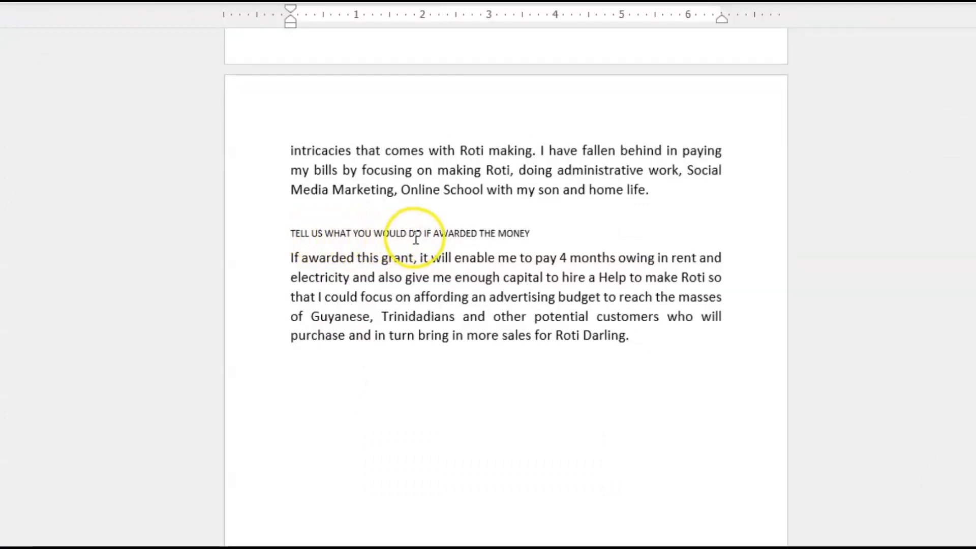
pyautogui.scroll(7, 458, 237)
pyautogui.scroll(15, 464, 235)
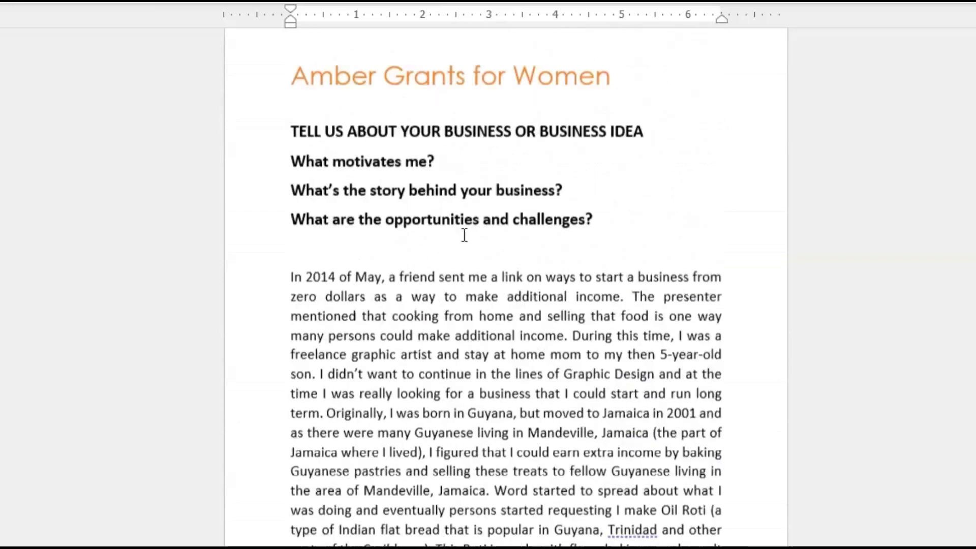
pyautogui.click(374, 166)
pyautogui.click(336, 179)
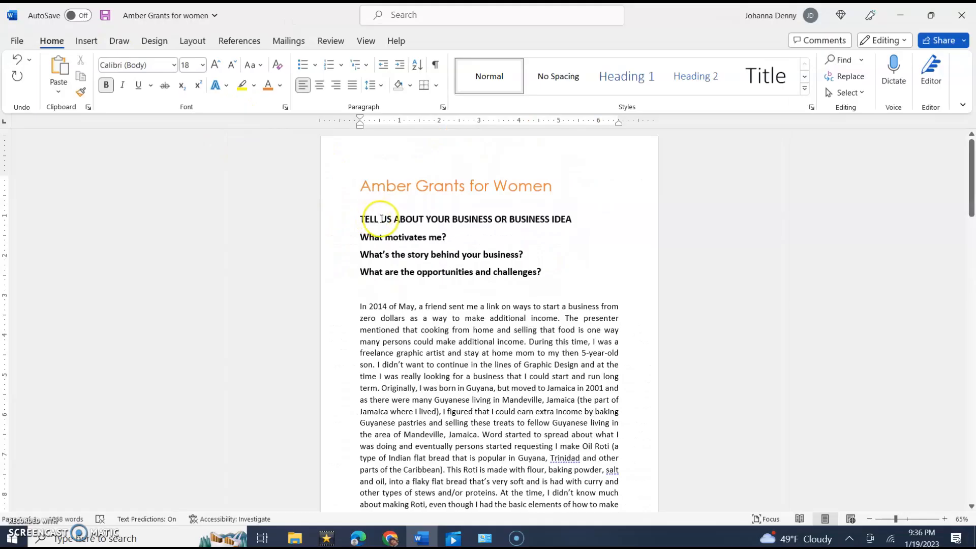
pyautogui.scroll(-20, 404, 224)
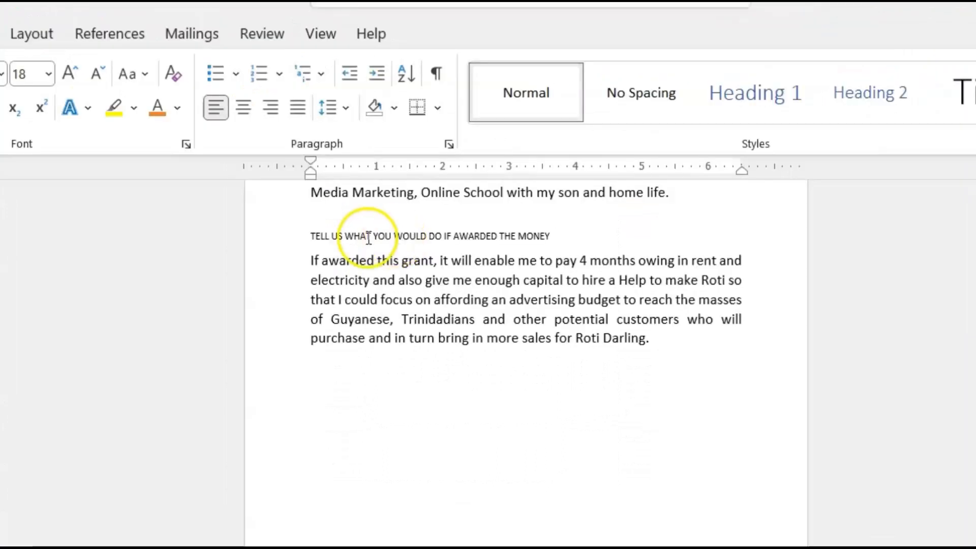
pyautogui.click(358, 162)
pyautogui.moveTo(307, 236); pyautogui.dragTo(584, 236)
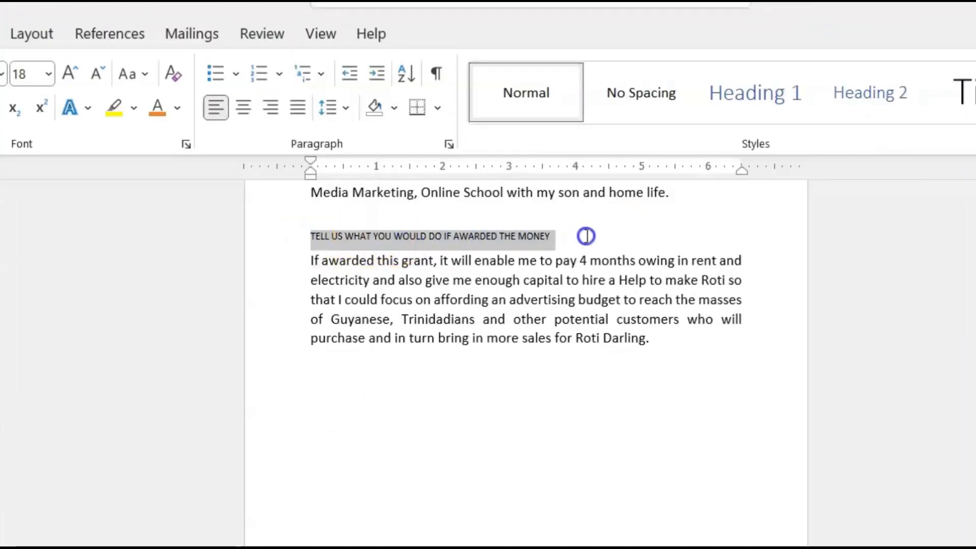
pyautogui.click(490, 236)
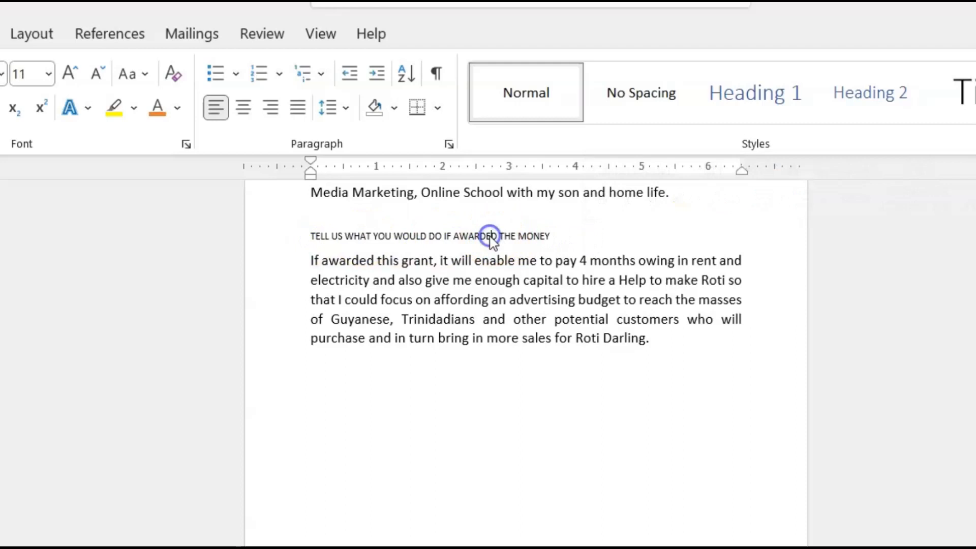
pyautogui.doubleClick(402, 236)
pyautogui.click(402, 236)
pyautogui.tripleClick(402, 236)
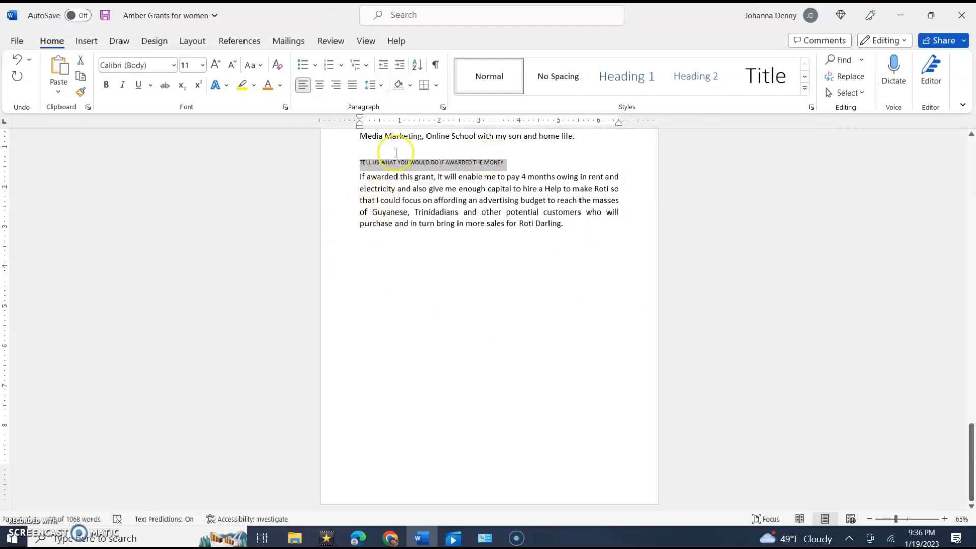
pyautogui.click(202, 66)
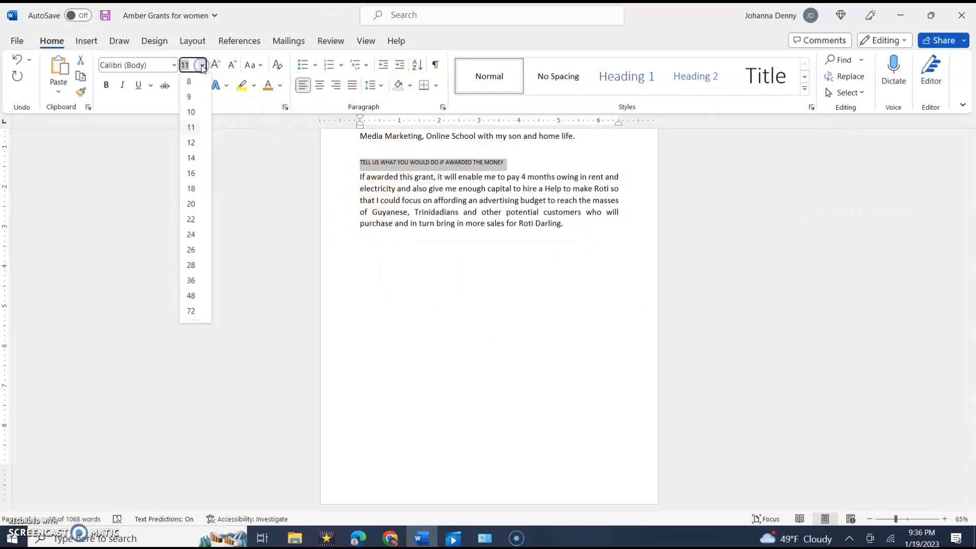
pyautogui.click(189, 189)
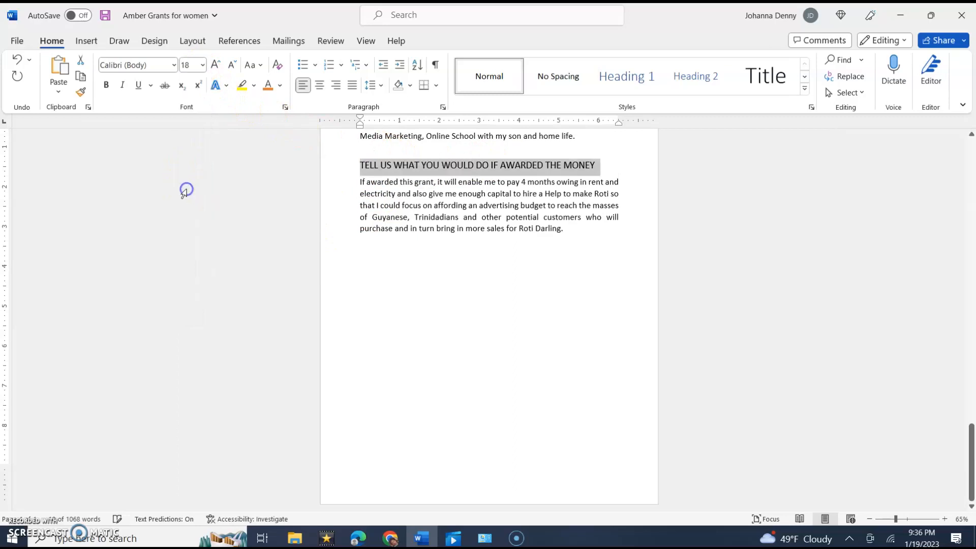
pyautogui.click(106, 85)
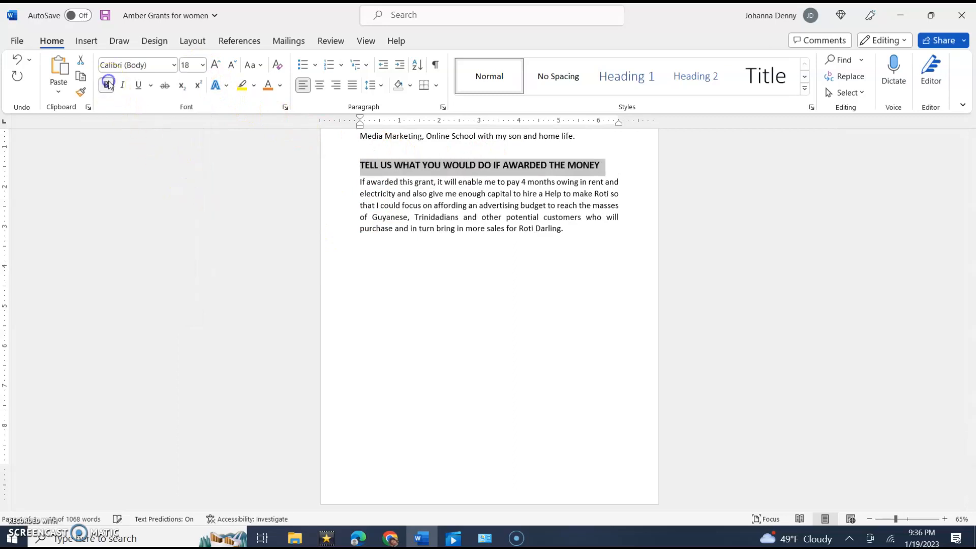
pyautogui.click(453, 196)
pyautogui.scroll(20, 453, 197)
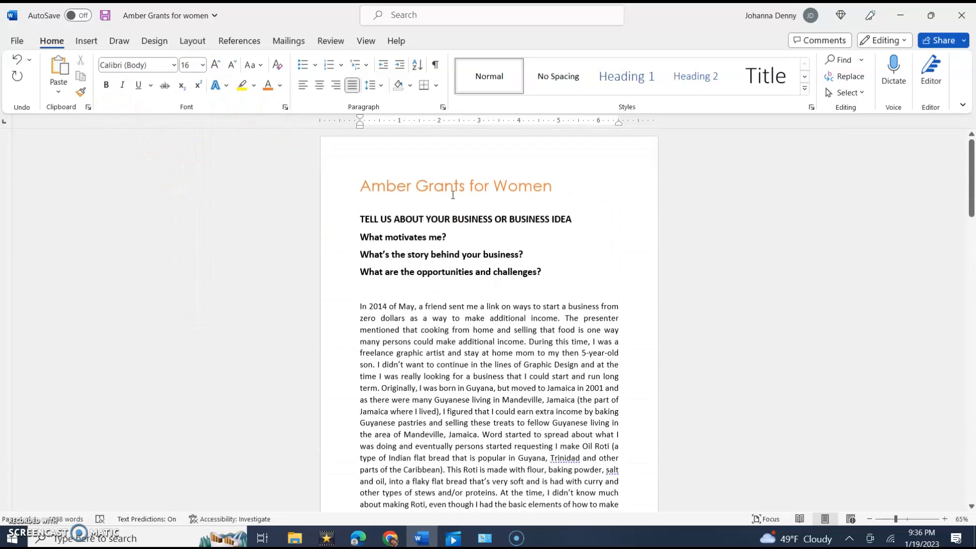
# Change the font color of the title "Amber Grants for Women" to the medium blue theme color and clear the selection.
pyautogui.moveTo(562, 186); pyautogui.dragTo(366, 191)
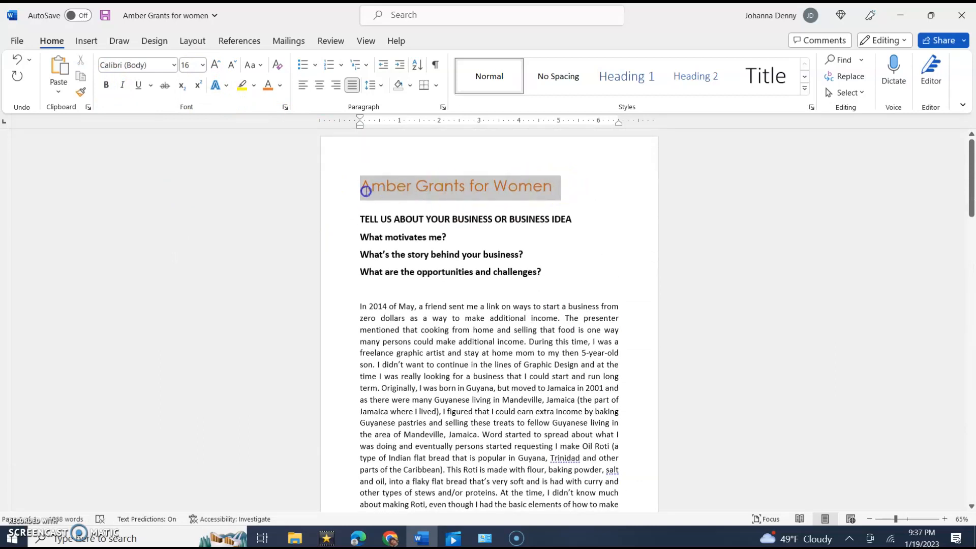
pyautogui.click(279, 85)
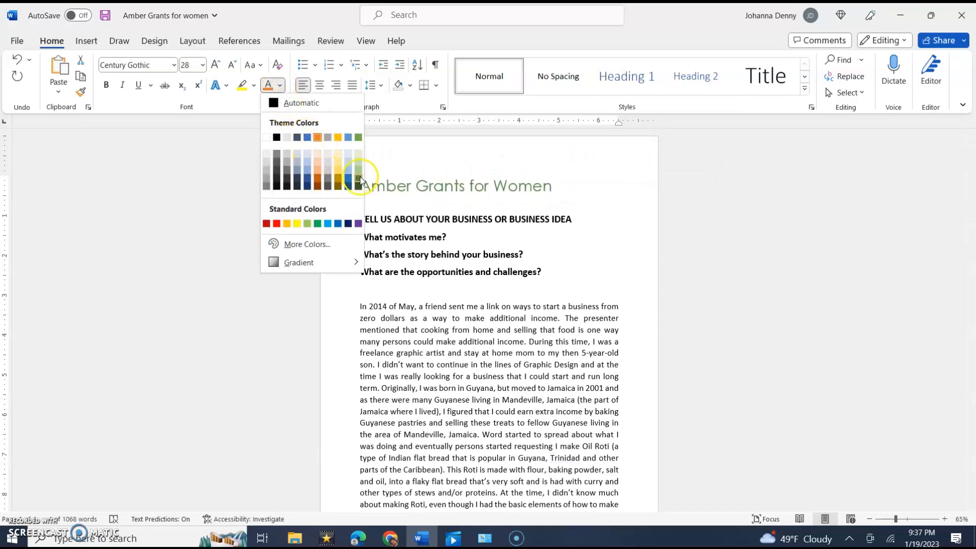
pyautogui.click(309, 137)
pyautogui.click(463, 259)
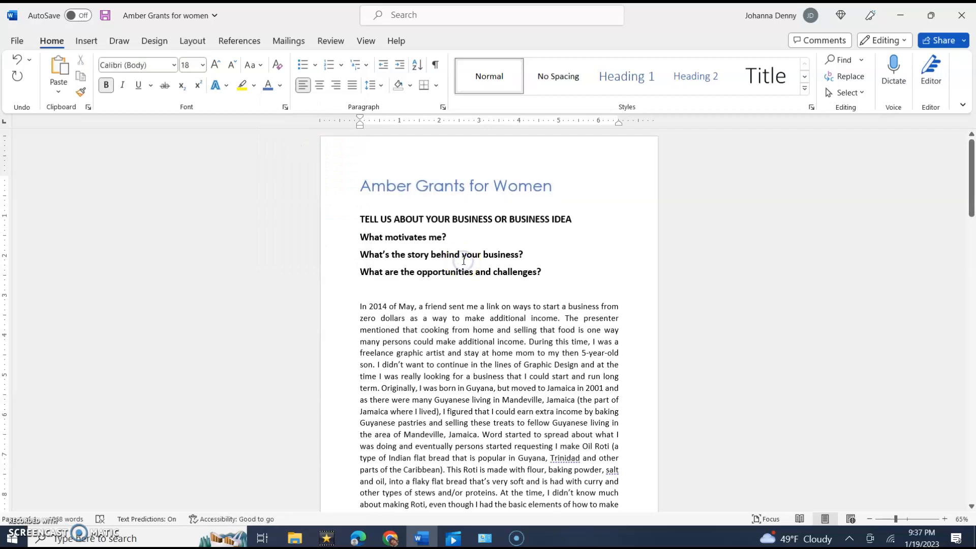
# Review the formatting of the whole document through its last section, and return to the title on the first page.
pyautogui.scroll(-3, 463, 259)
pyautogui.click(463, 259)
pyautogui.scroll(-18, 463, 258)
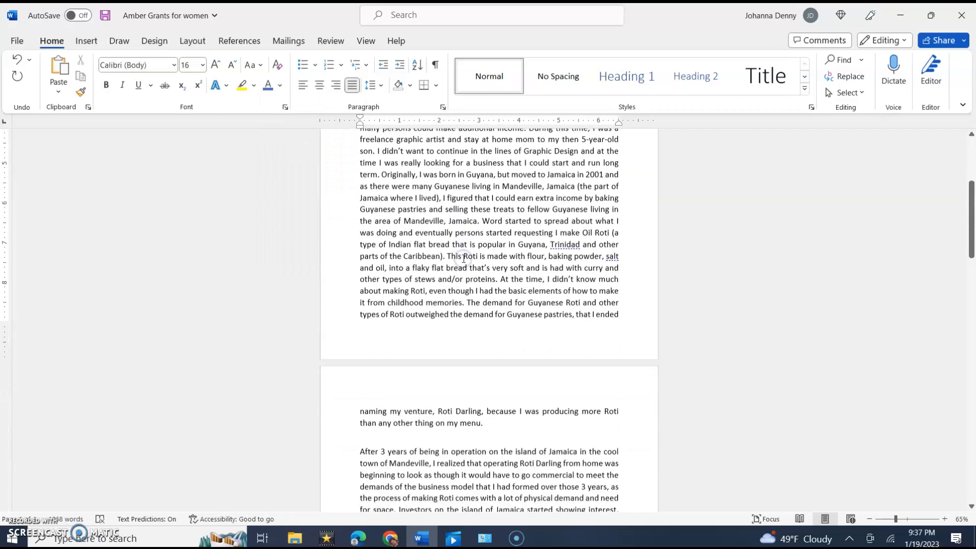
pyautogui.scroll(-15, 463, 258)
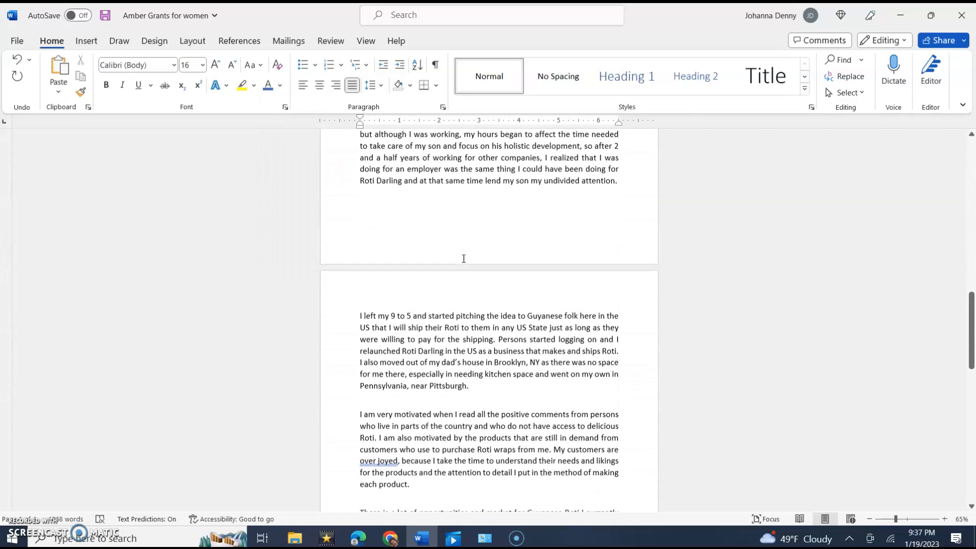
pyautogui.scroll(-12, 464, 258)
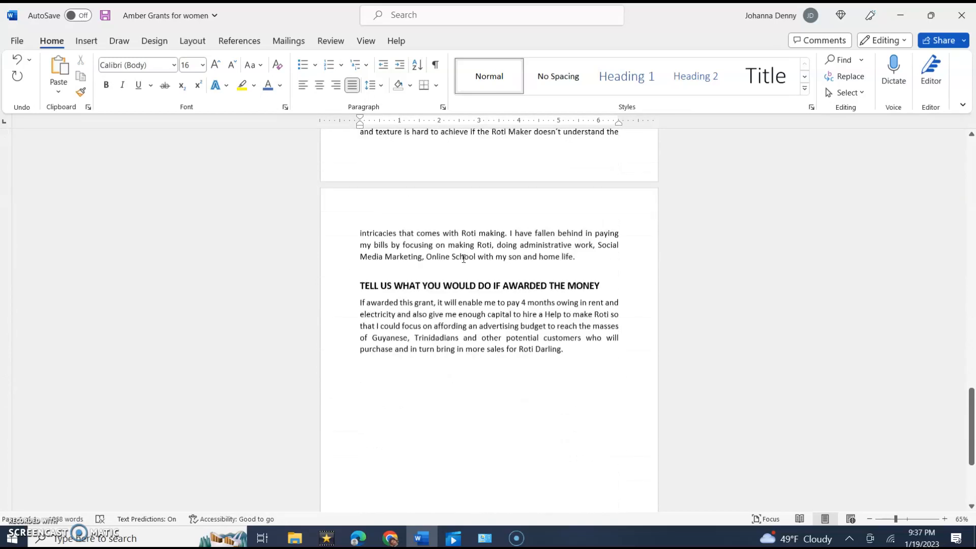
pyautogui.scroll(20, 463, 258)
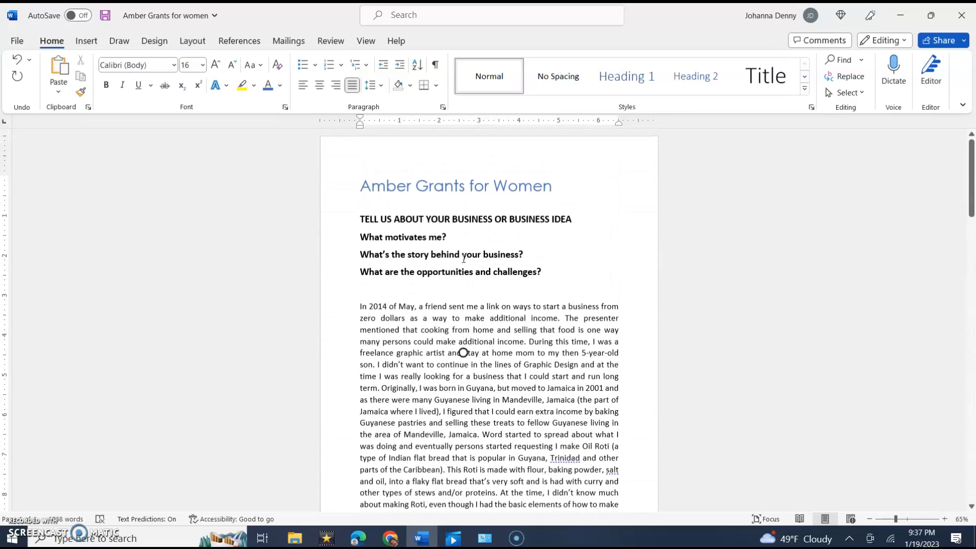
pyautogui.click(528, 191)
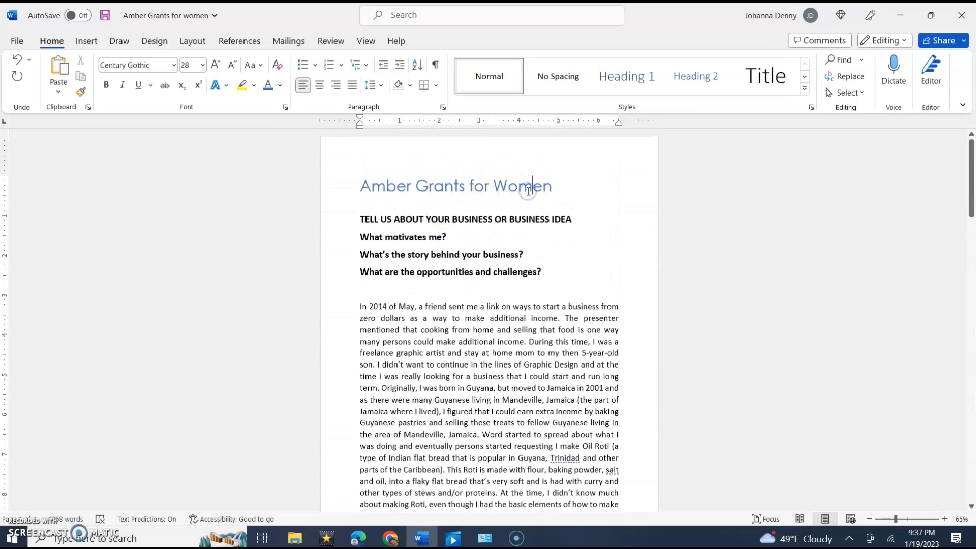